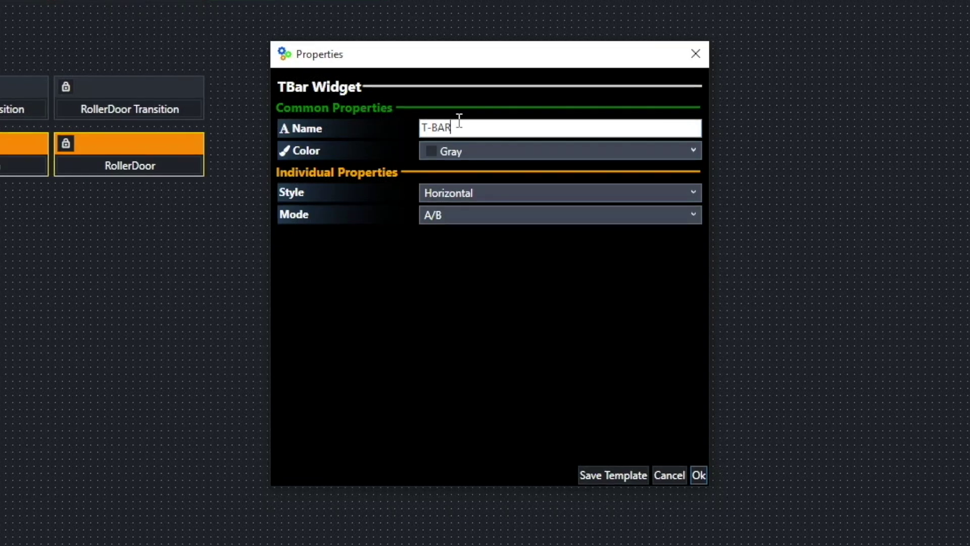
# - Set the T-BAR widget's colour to Slate Gray and its style to Vertical, keeping A/B mode
pyautogui.click(698, 148)
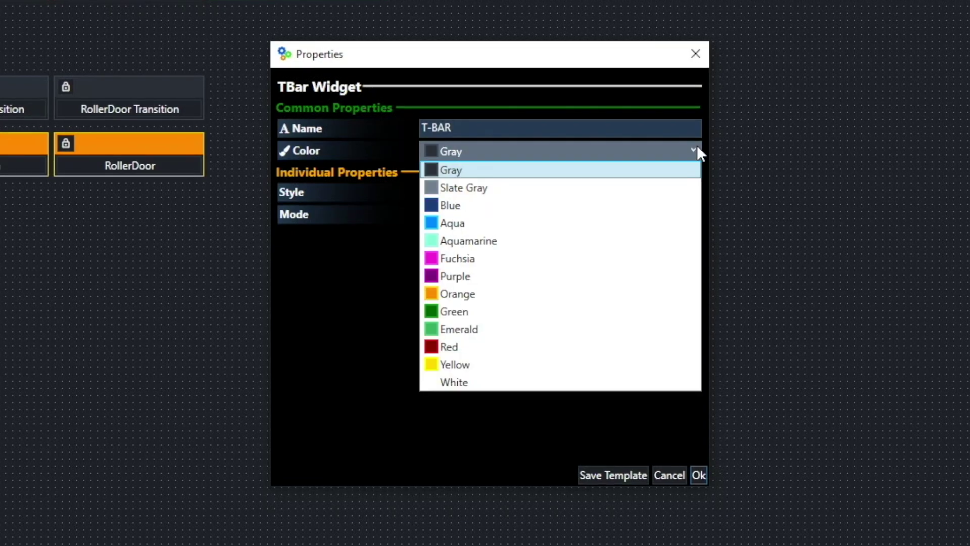
pyautogui.click(493, 186)
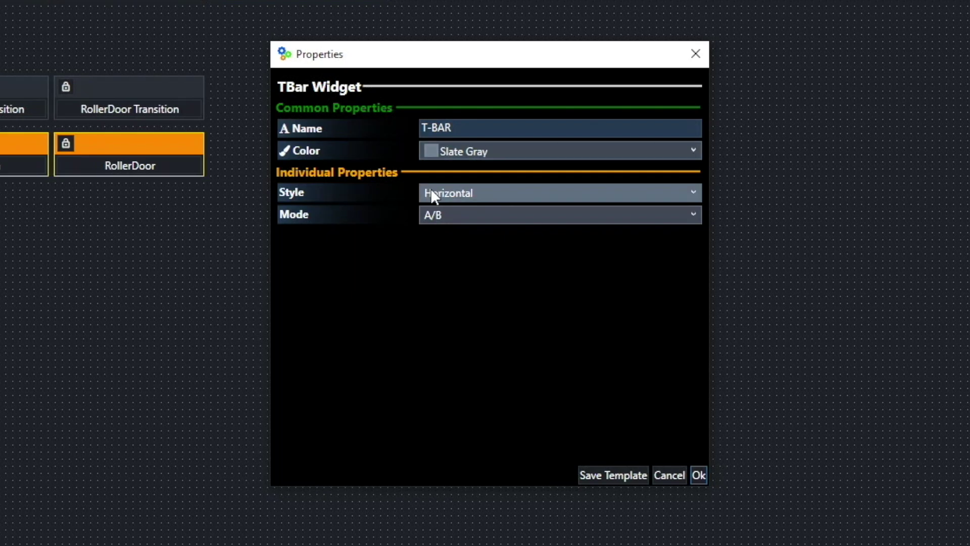
pyautogui.click(694, 191)
pyautogui.click(500, 229)
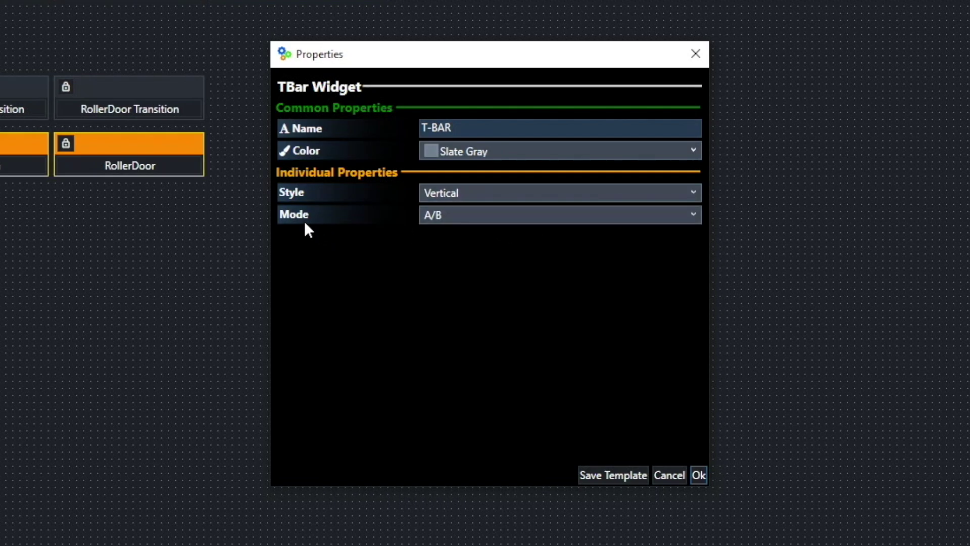
pyautogui.click(697, 214)
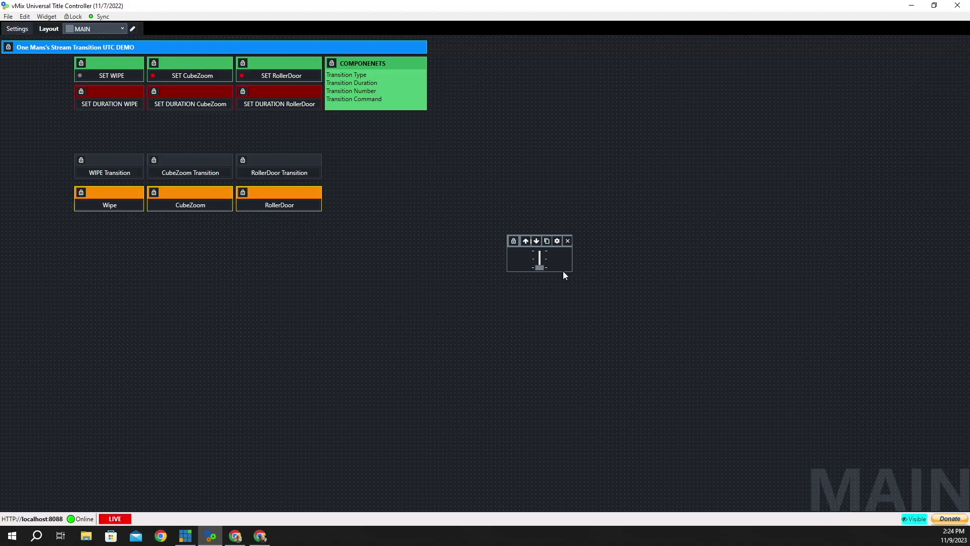
# - Stretch the T-BAR widget taller and move it beneath the blue title banner, beside the SET WIPE button, rechecking its properties
pyautogui.moveTo(564, 271); pyautogui.dragTo(573, 379)
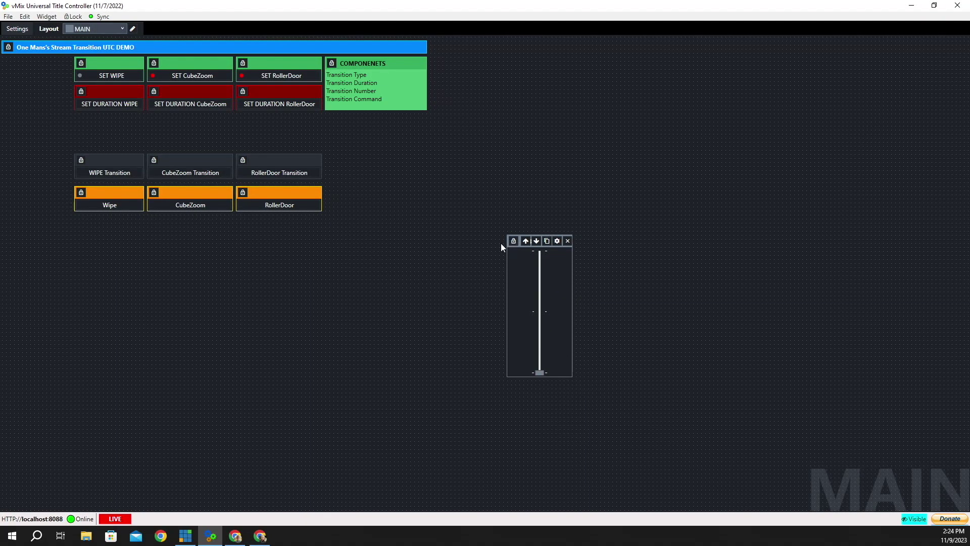
pyautogui.moveTo(558, 242); pyautogui.dragTo(54, 66)
pyautogui.click(54, 64)
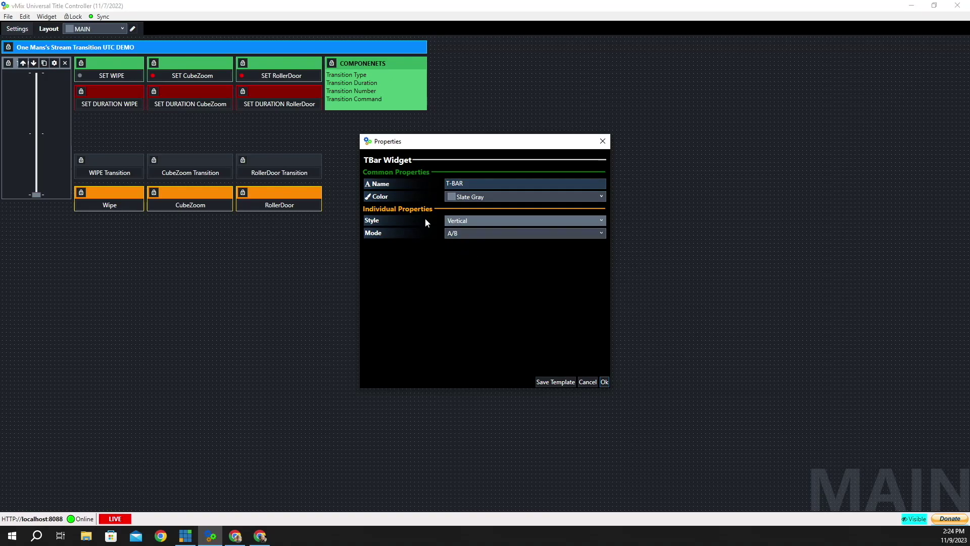
pyautogui.click(604, 382)
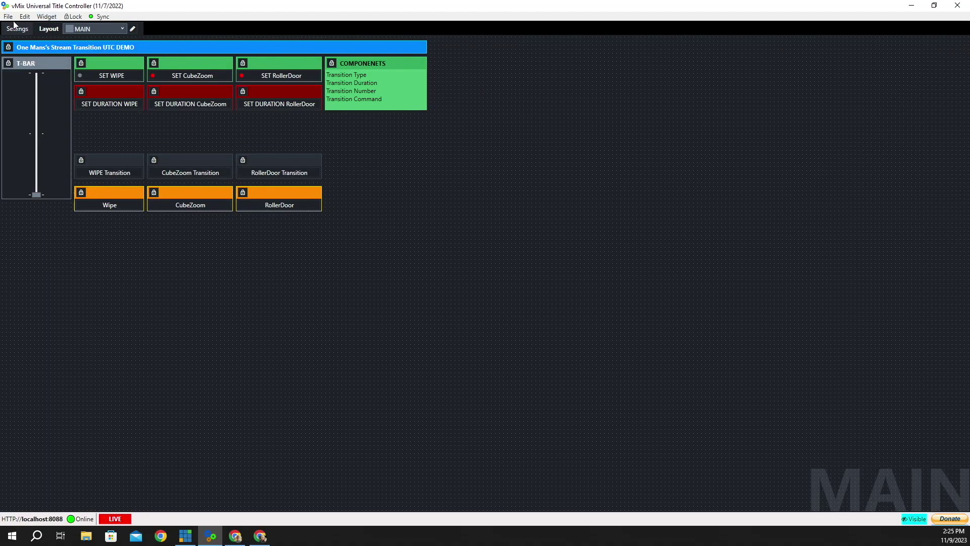
# - Add an NDI Monitor external data widget to the empty area of the MAIN layout
pyautogui.click(46, 17)
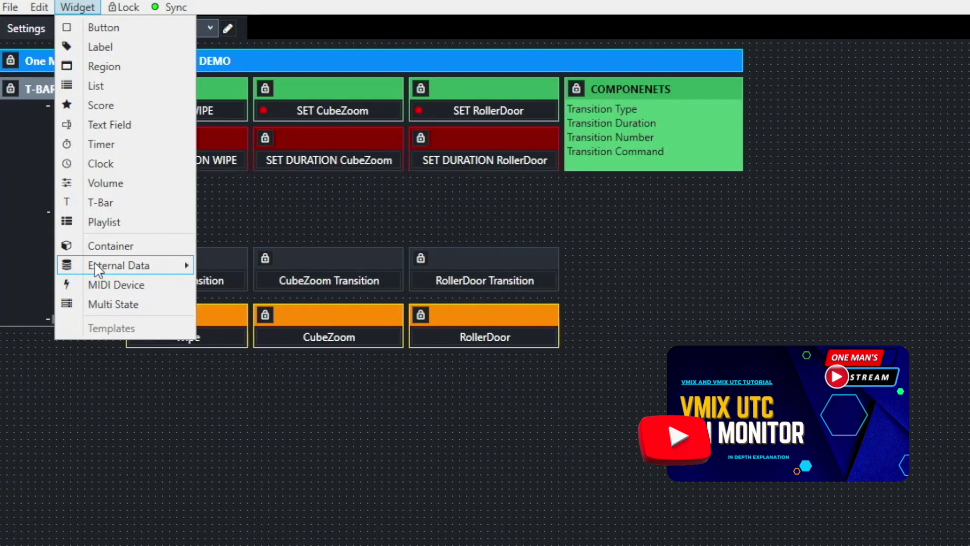
pyautogui.moveTo(75, 220)
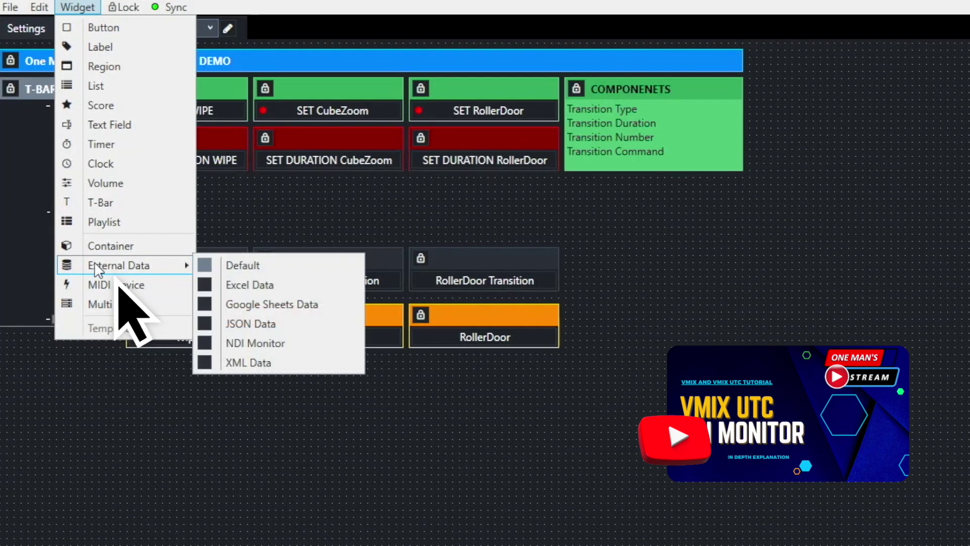
pyautogui.click(256, 343)
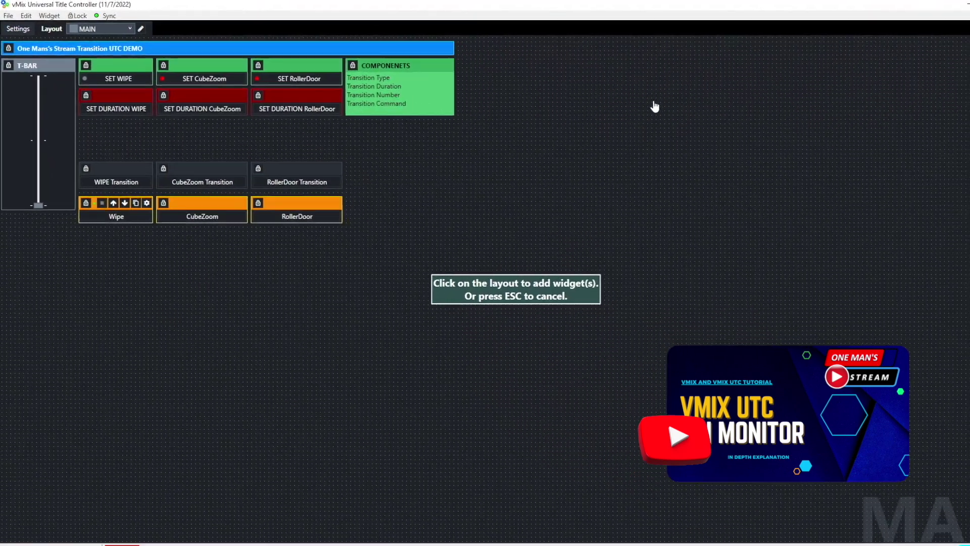
pyautogui.click(616, 99)
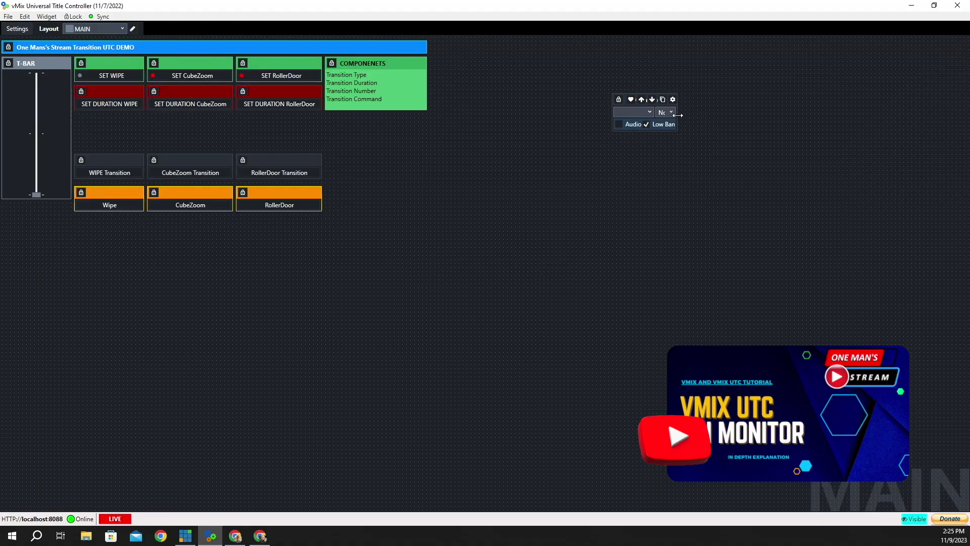
# - Widen the NDI Monitor, place it beside the COMPONENETS list, and select DESKTOP-N8HPJ6H (vMix - Output 1) as its source
pyautogui.moveTo(677, 116); pyautogui.dragTo(966, 121)
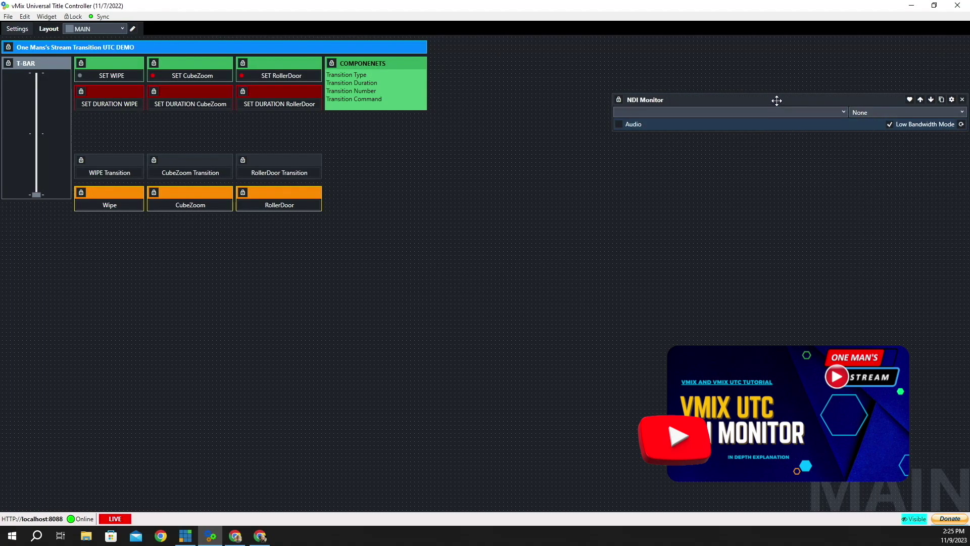
pyautogui.moveTo(776, 101); pyautogui.dragTo(620, 53)
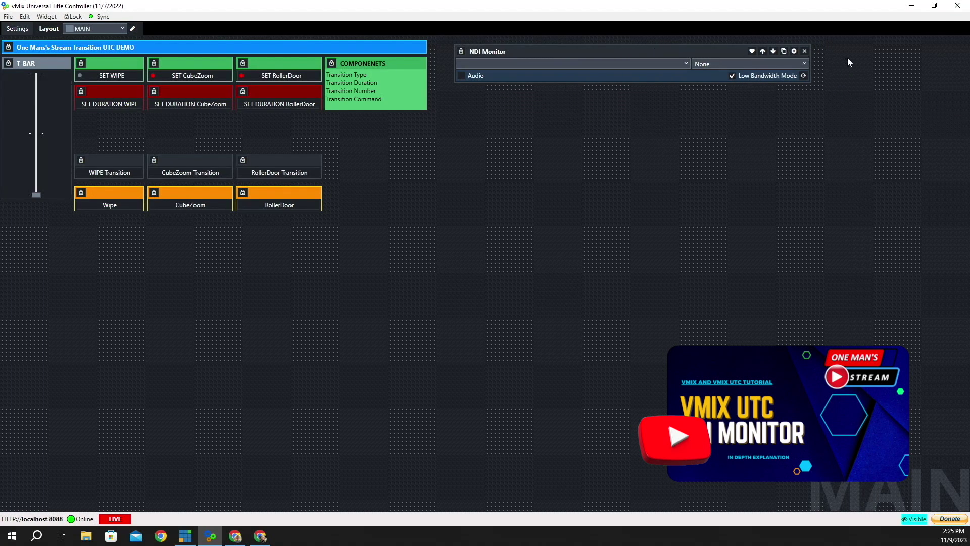
pyautogui.moveTo(811, 60); pyautogui.dragTo(941, 61)
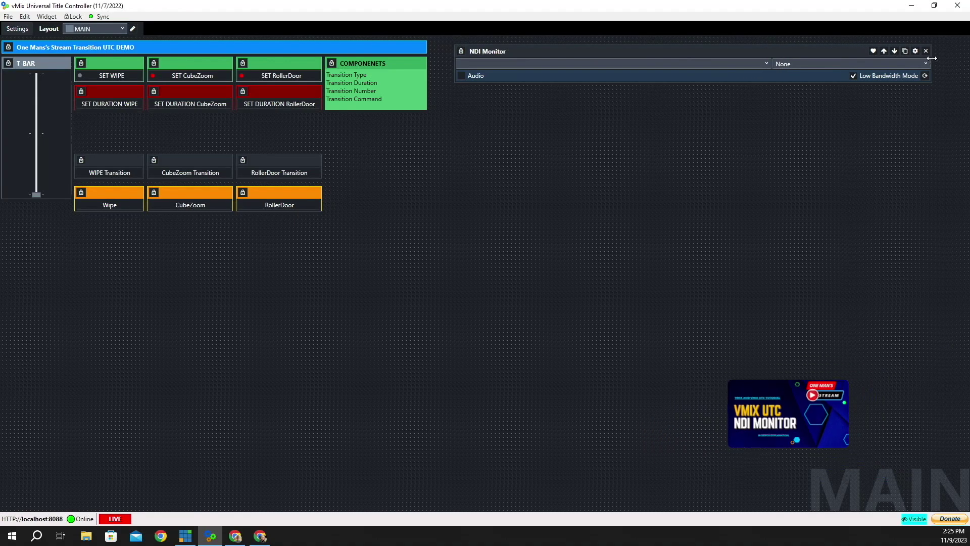
pyautogui.click(768, 64)
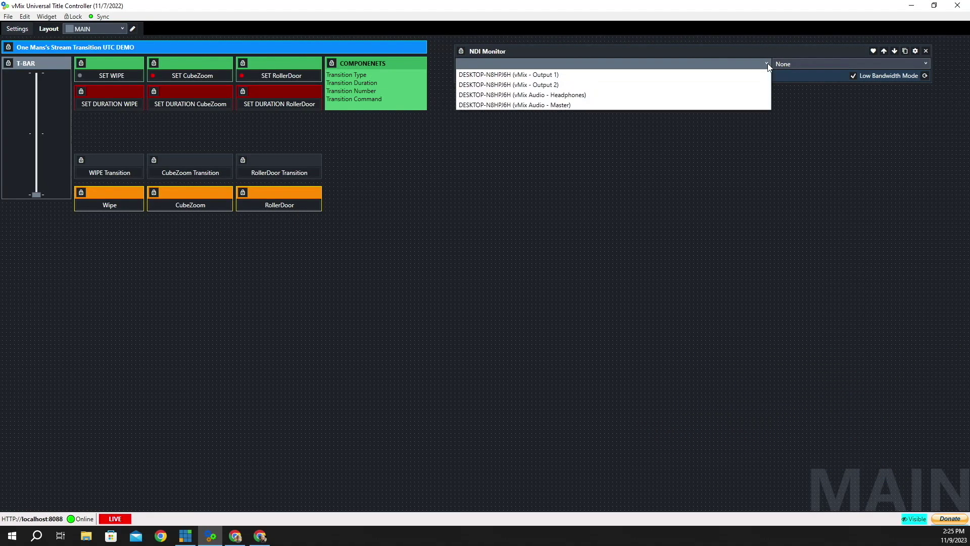
pyautogui.click(528, 75)
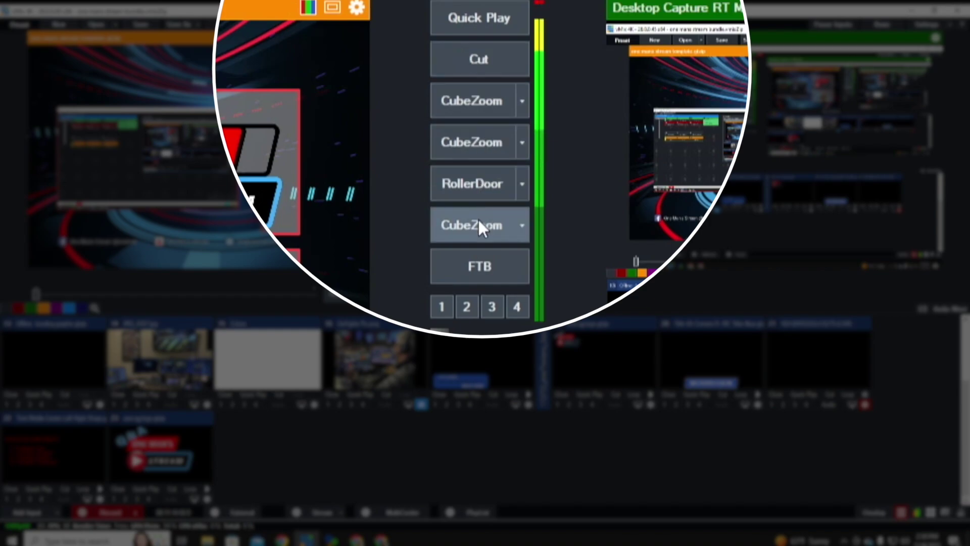
# - Switch to vMix and examine the effects available for the first transition button
pyautogui.click(523, 97)
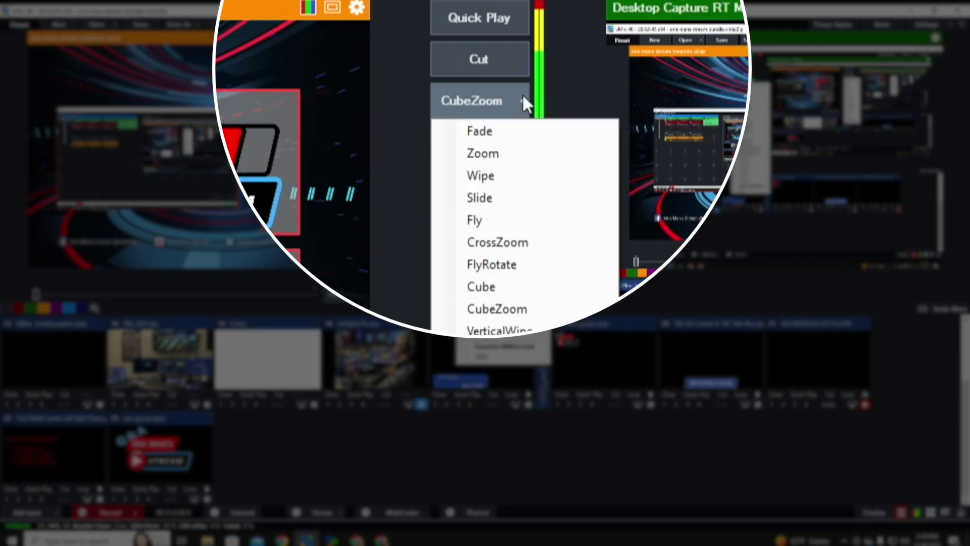
pyautogui.click(402, 92)
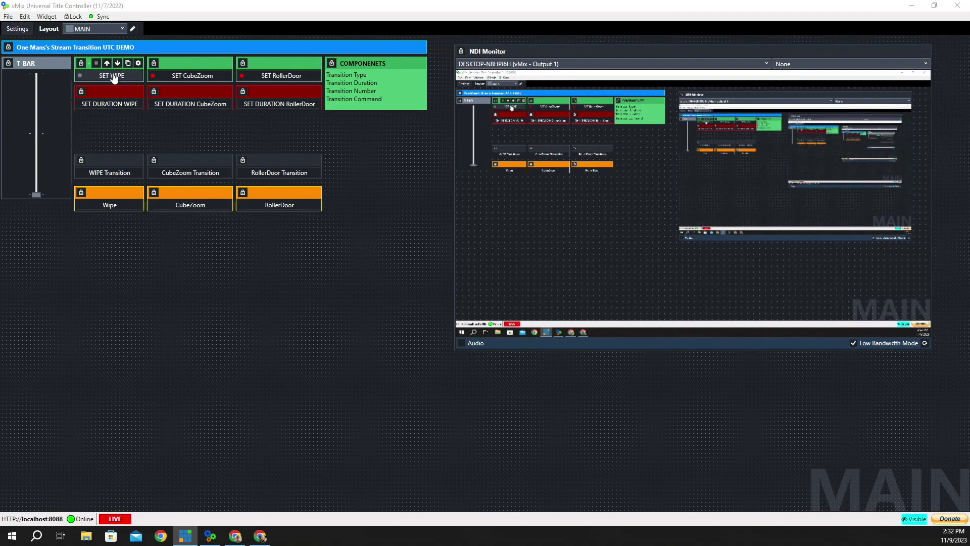
# - Add a blank button widget with default properties in the empty area below the Wipe button
pyautogui.click(51, 17)
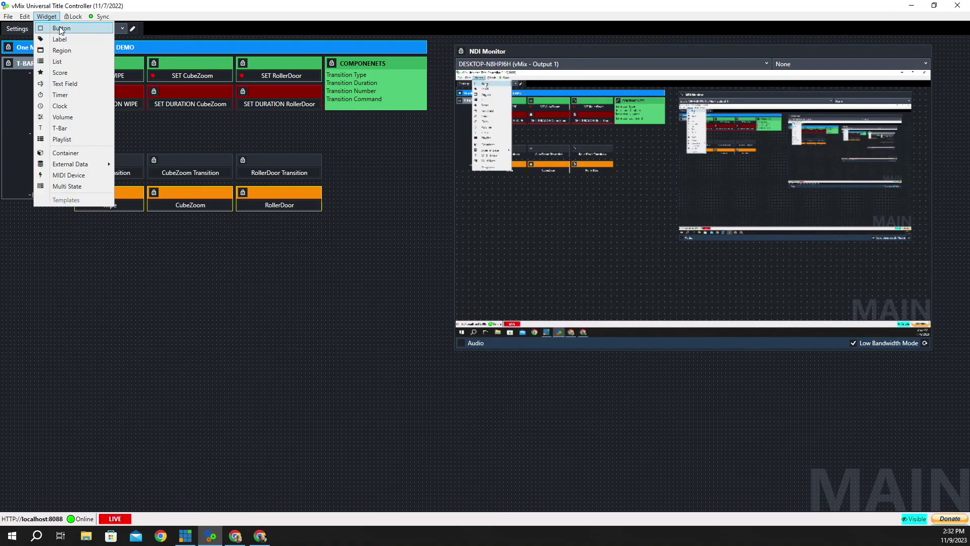
pyautogui.click(61, 29)
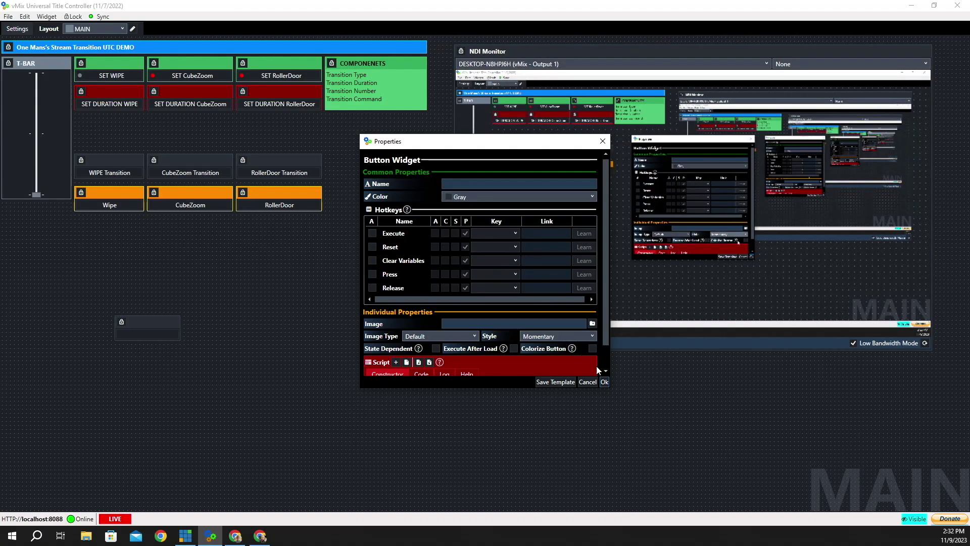
pyautogui.click(604, 382)
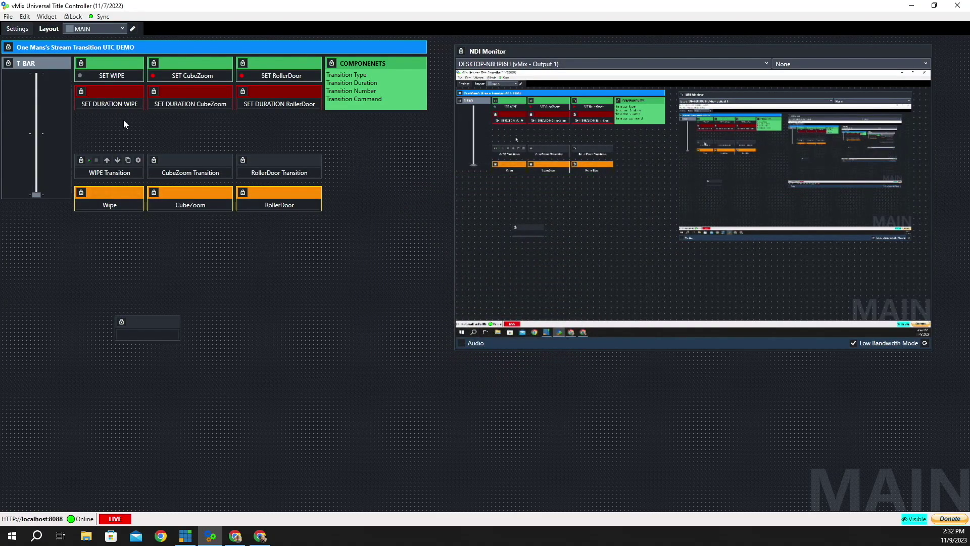
# - Check the script command, transition number and effect of the SET WIPE button, and execute the button
pyautogui.click(139, 64)
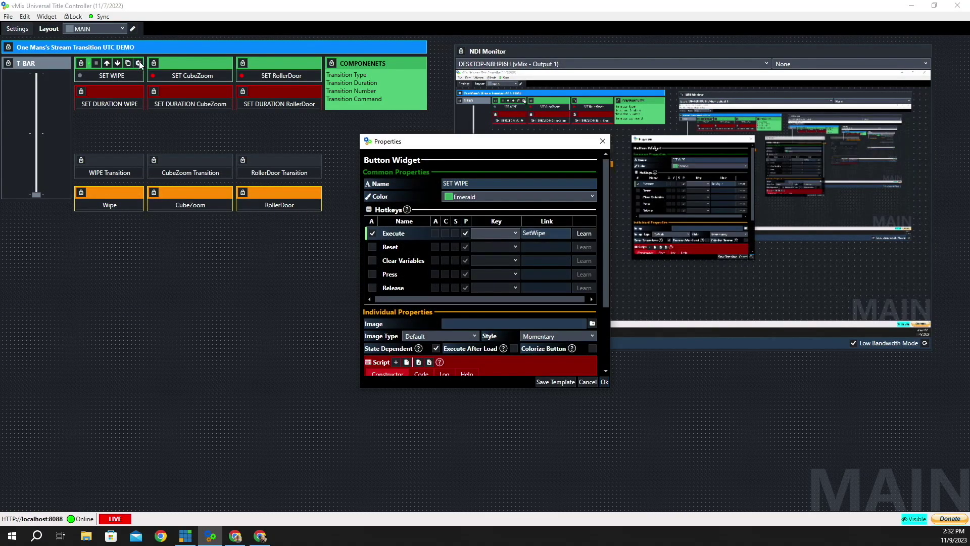
pyautogui.scroll(-3, 449, 239)
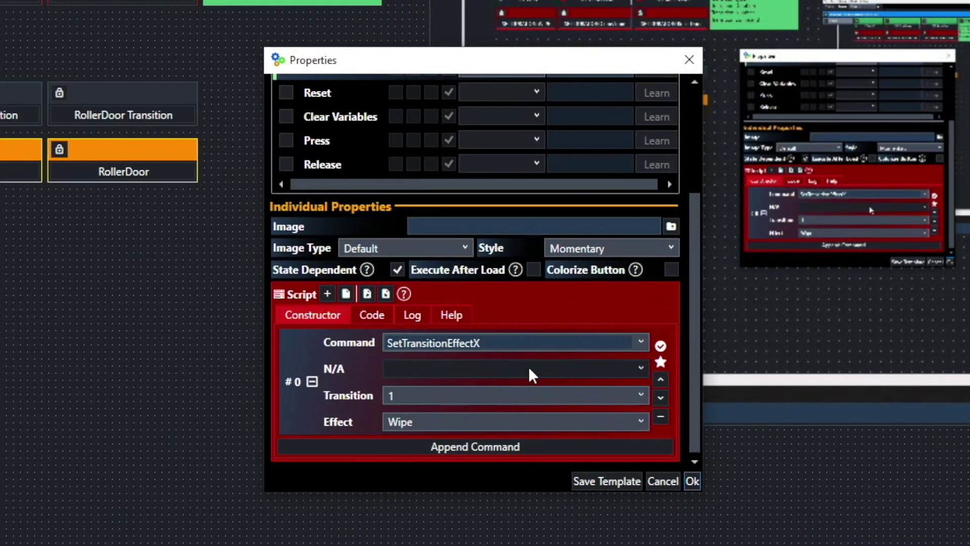
pyautogui.click(487, 345)
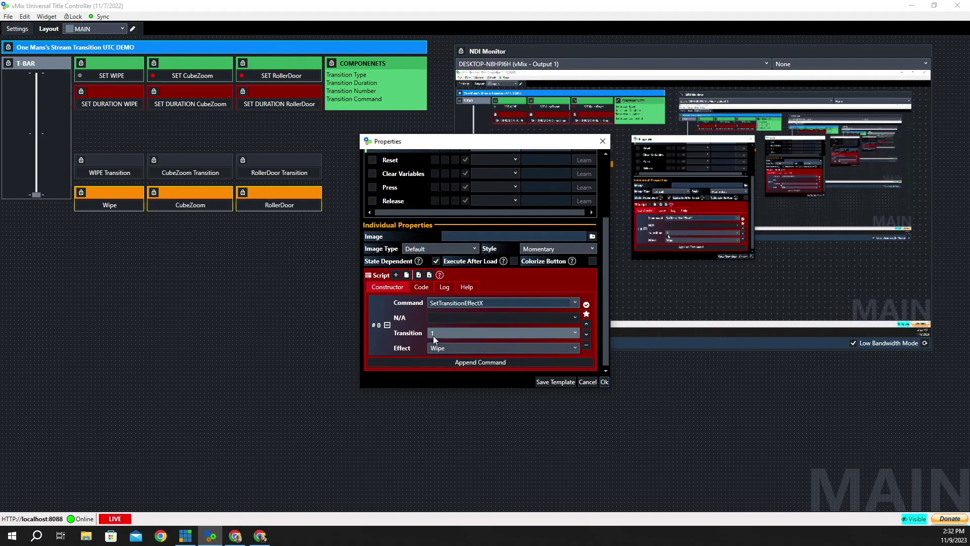
pyautogui.click(604, 382)
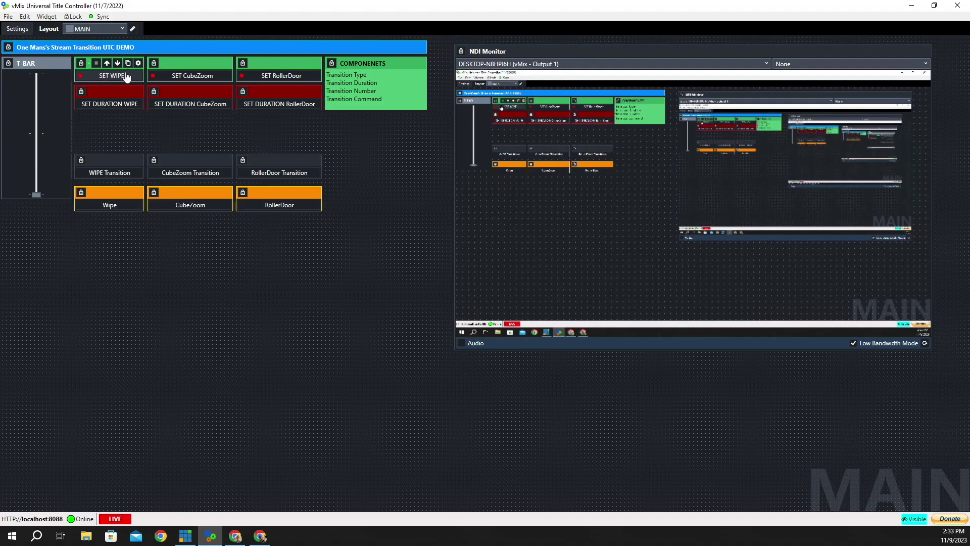
pyautogui.click(121, 78)
# - Examine the script command, duration and transition number in the SET DURATION WIPE button's properties
pyautogui.moveTo(88, 101)
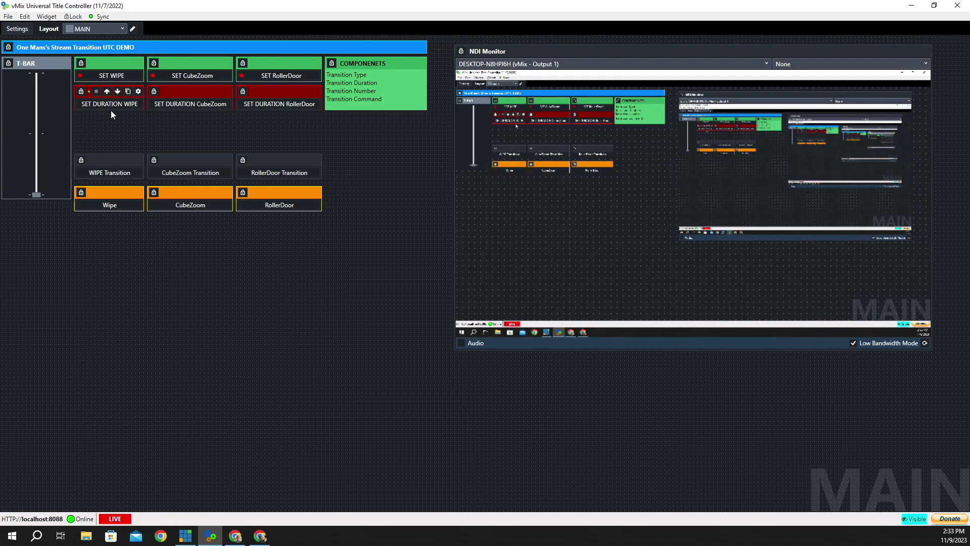
pyautogui.click(138, 91)
pyautogui.scroll(-3, 433, 219)
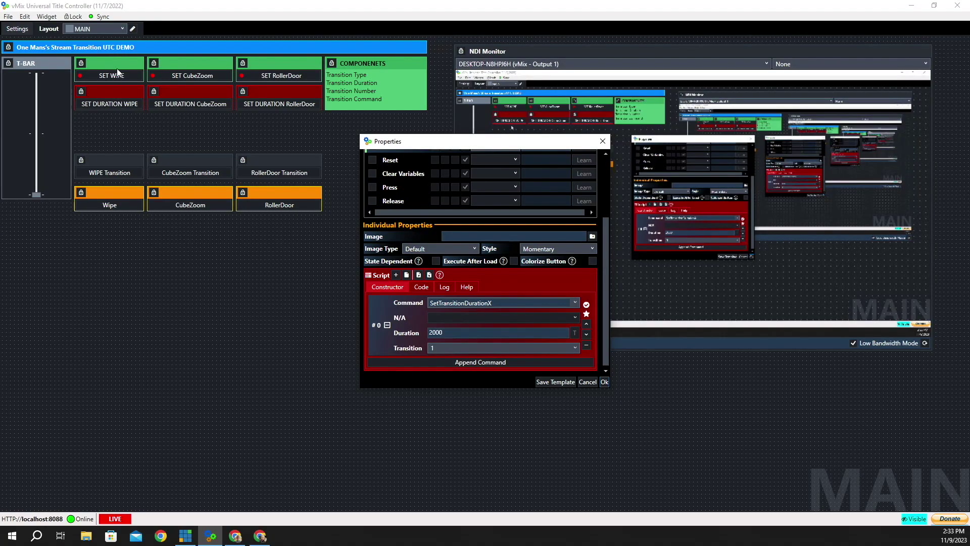
pyautogui.click(605, 382)
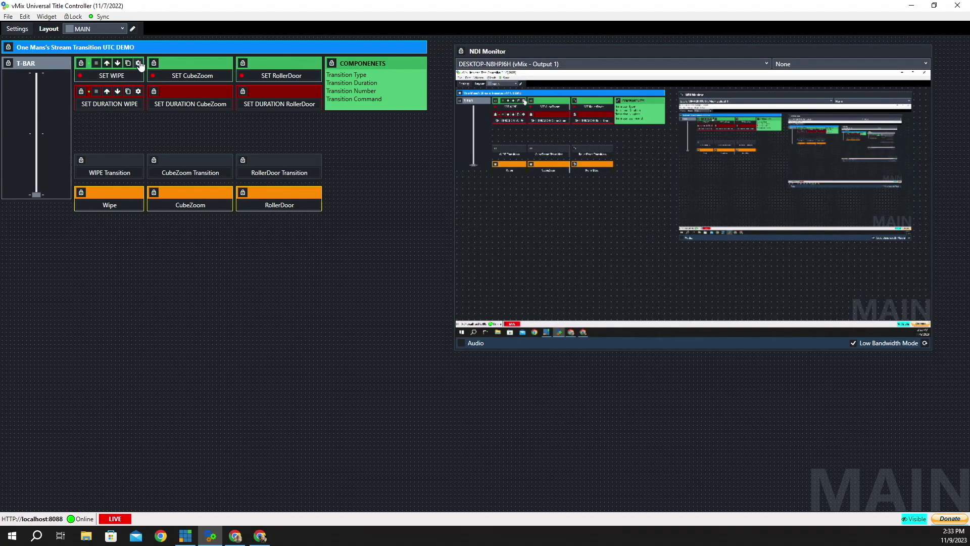
# - Inspect the link name assigned to the Execute hotkey of the SET WIPE button
pyautogui.click(138, 63)
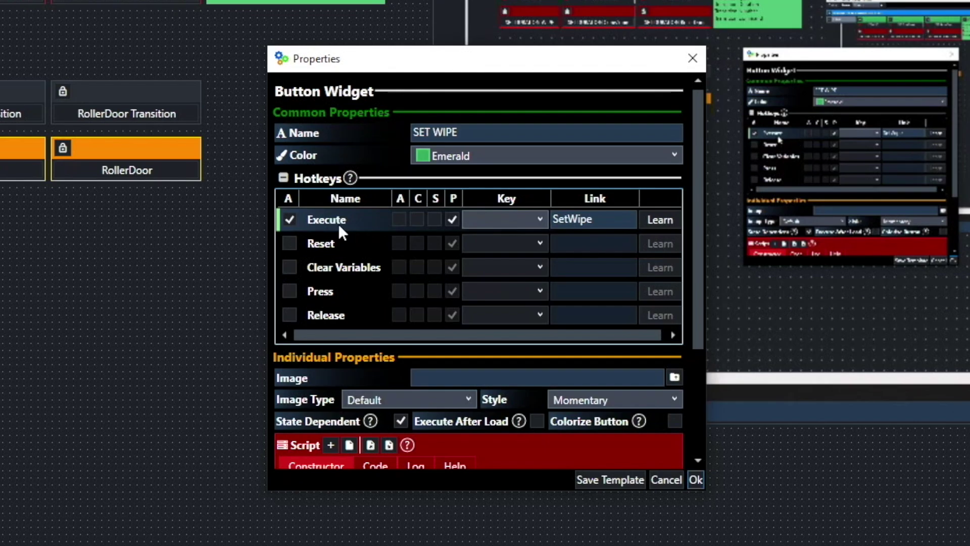
pyautogui.click(598, 220)
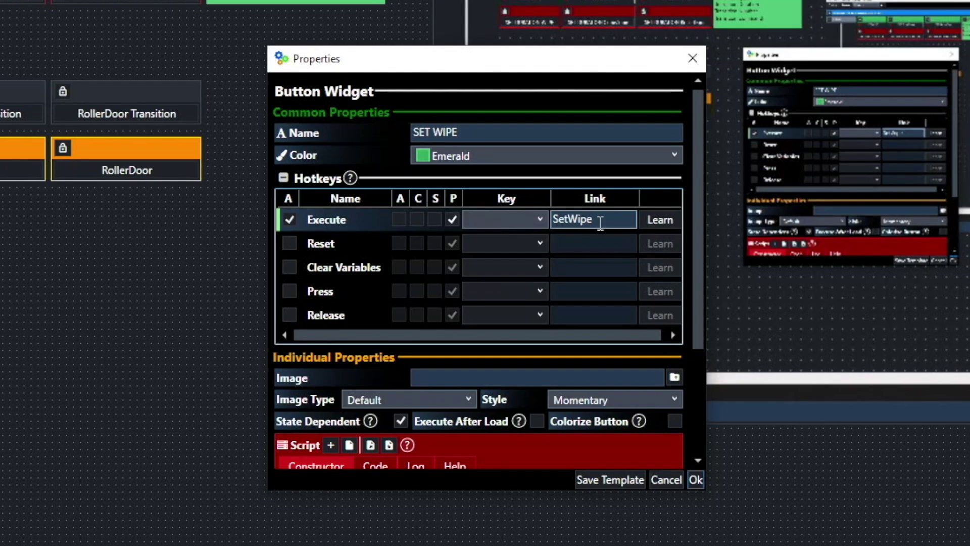
pyautogui.press('Return')
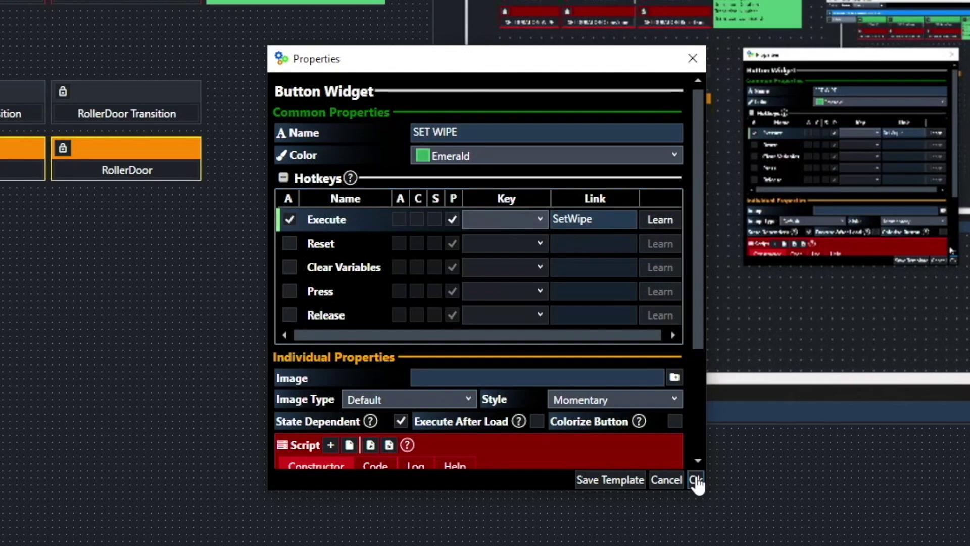
pyautogui.click(695, 480)
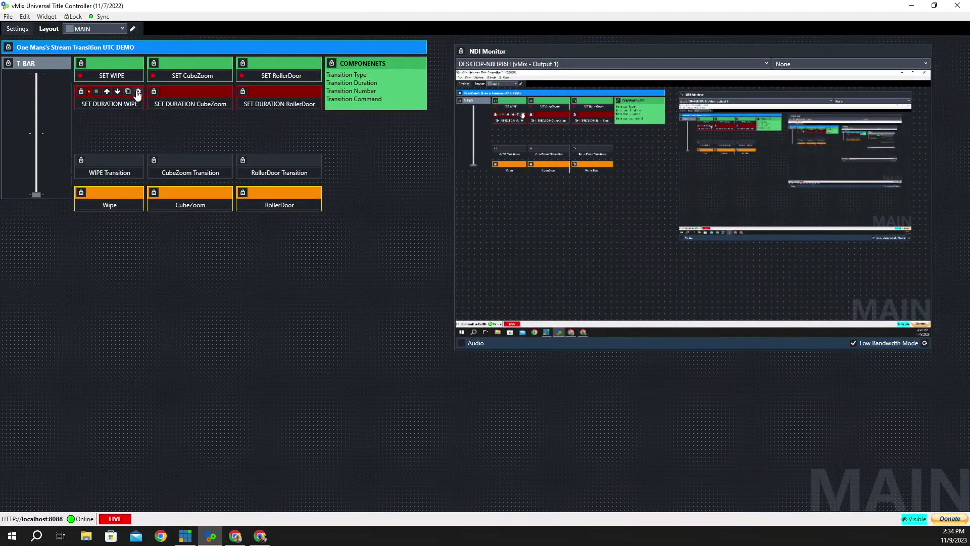
# - Inspect the Execute hotkey's link name in the SET DURATION WIPE button's properties
pyautogui.click(138, 93)
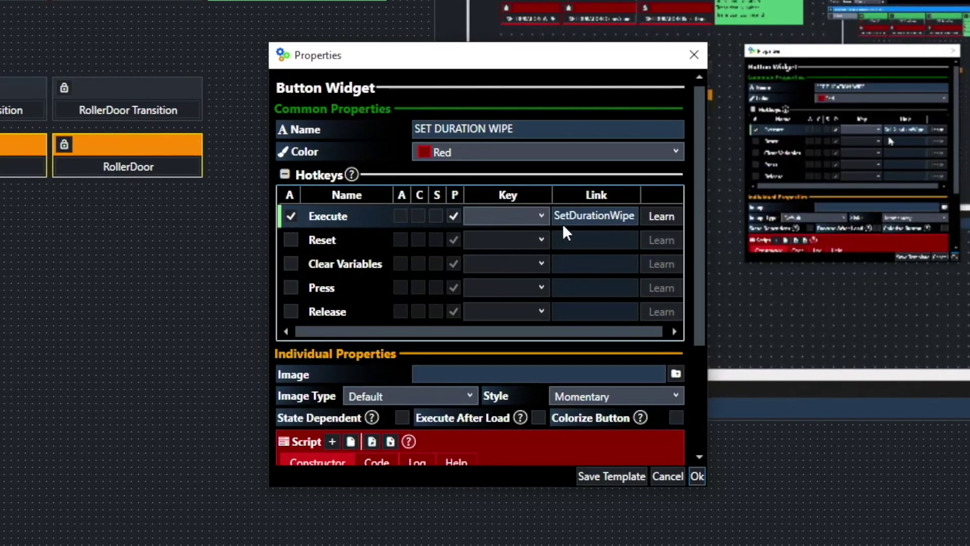
pyautogui.click(558, 225)
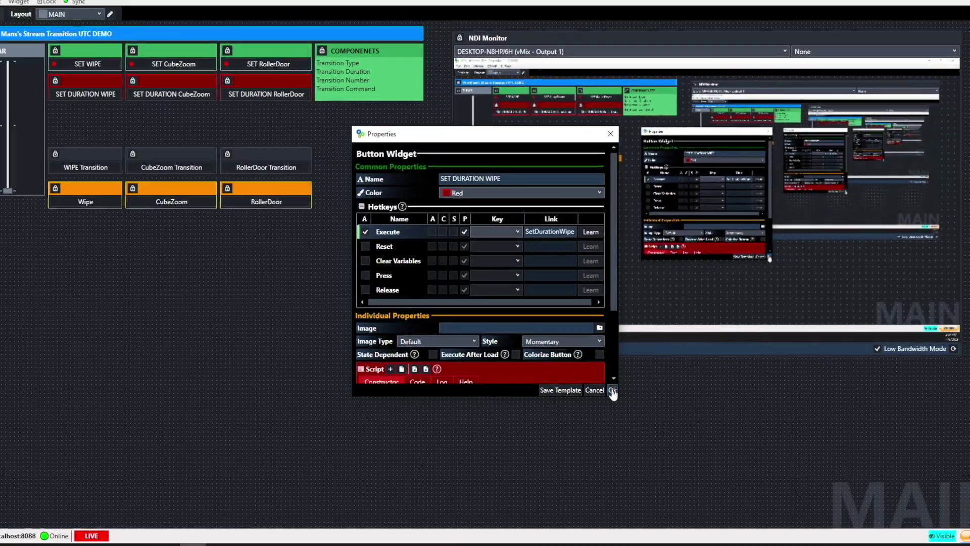
pyautogui.click(696, 475)
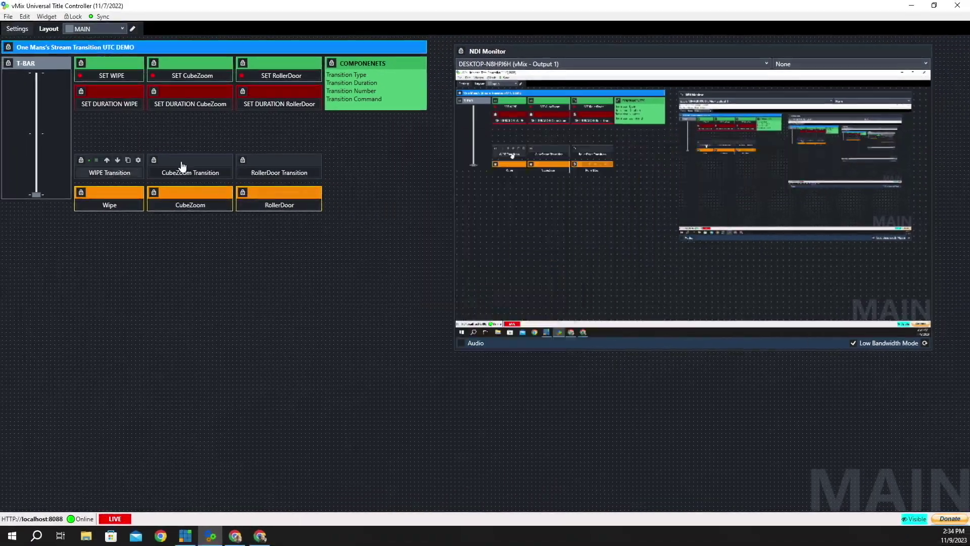
# - Execute the WIPE Transition button to run the linked wipe on the live output
pyautogui.click(110, 172)
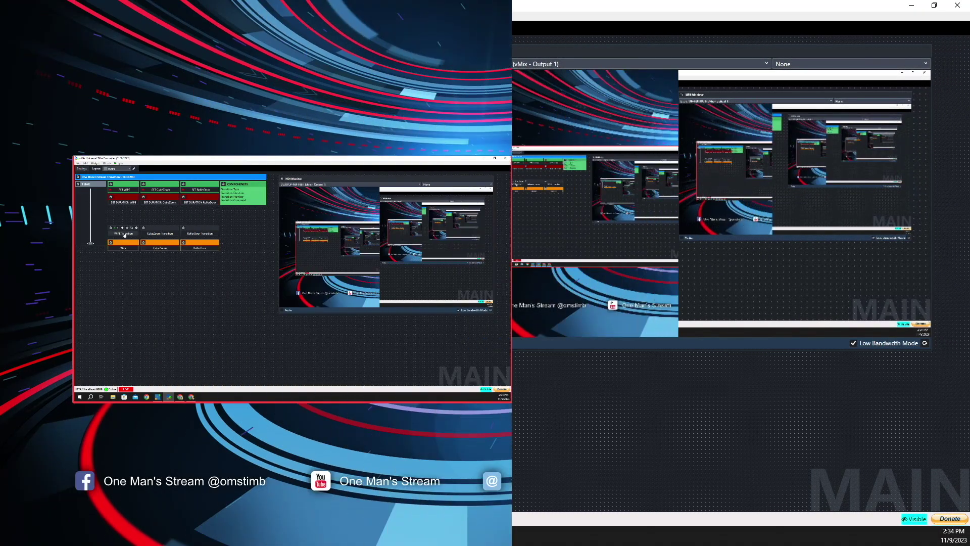
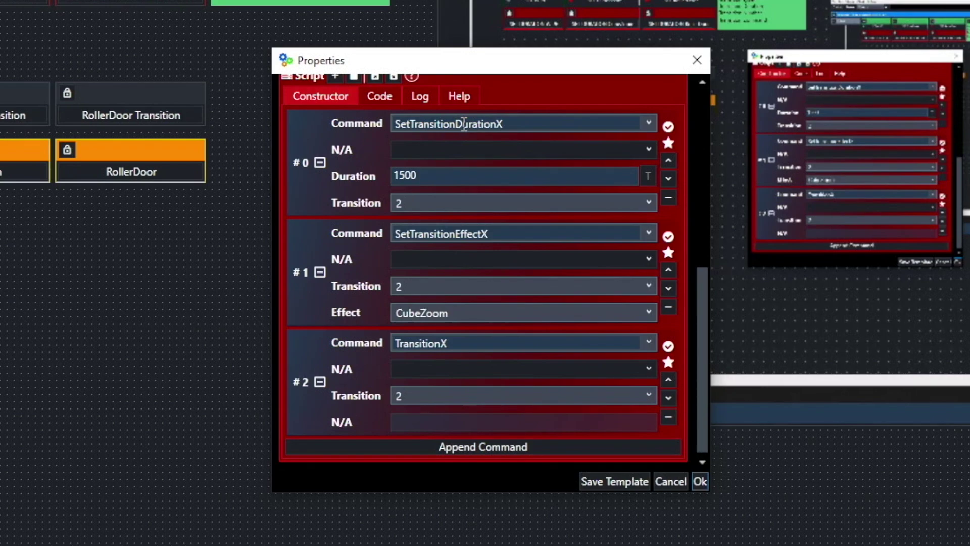
# - Check the duration, effect and transition number in the CubeZoom button's script, and execute the button
pyautogui.click(416, 170)
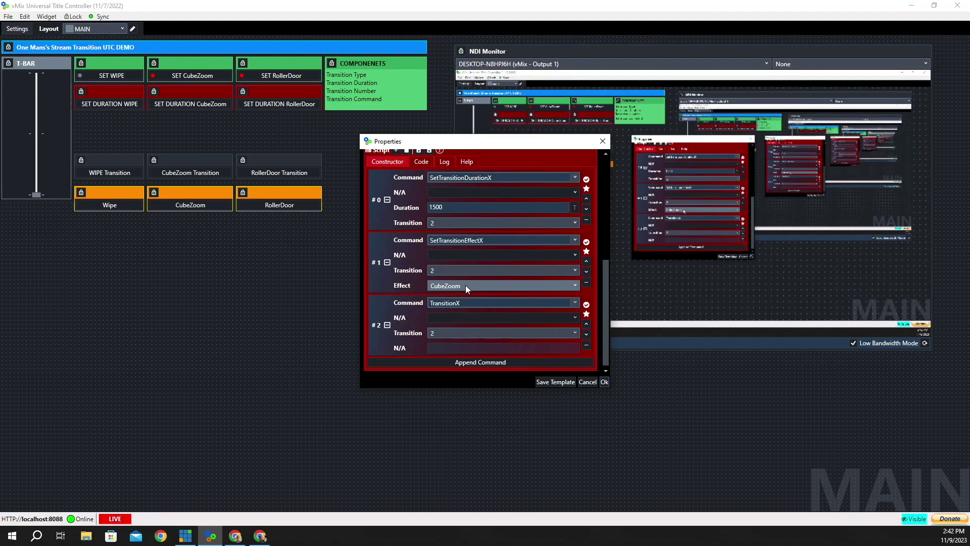
pyautogui.click(443, 207)
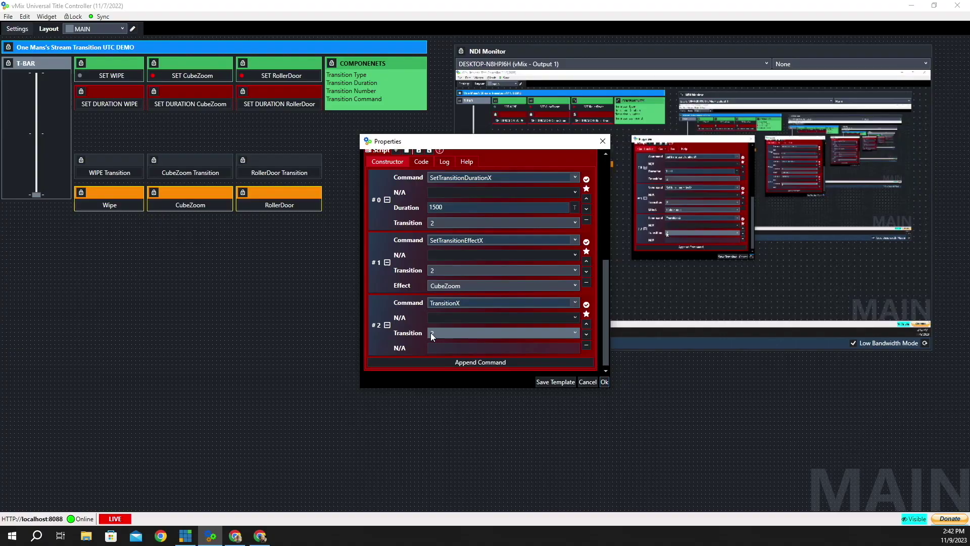
pyautogui.click(604, 382)
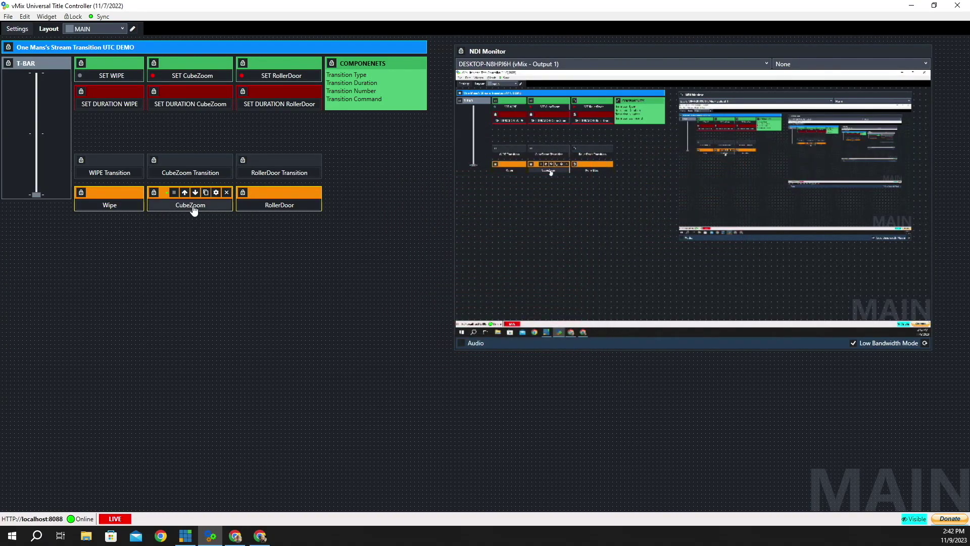
pyautogui.click(193, 209)
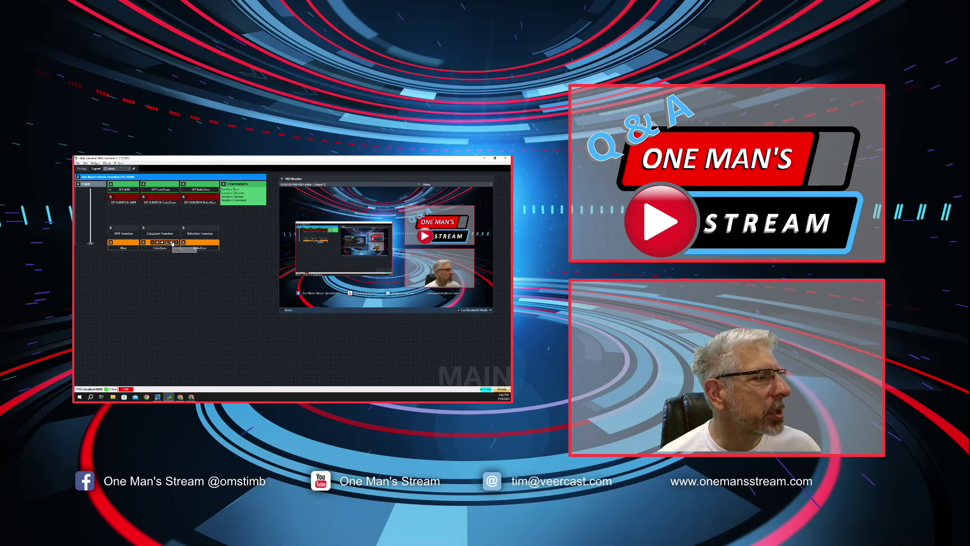
# - Set the duration in the CubeZoom button's SetTransitionDurationX command to 500 and execute the button again
pyautogui.click(172, 243)
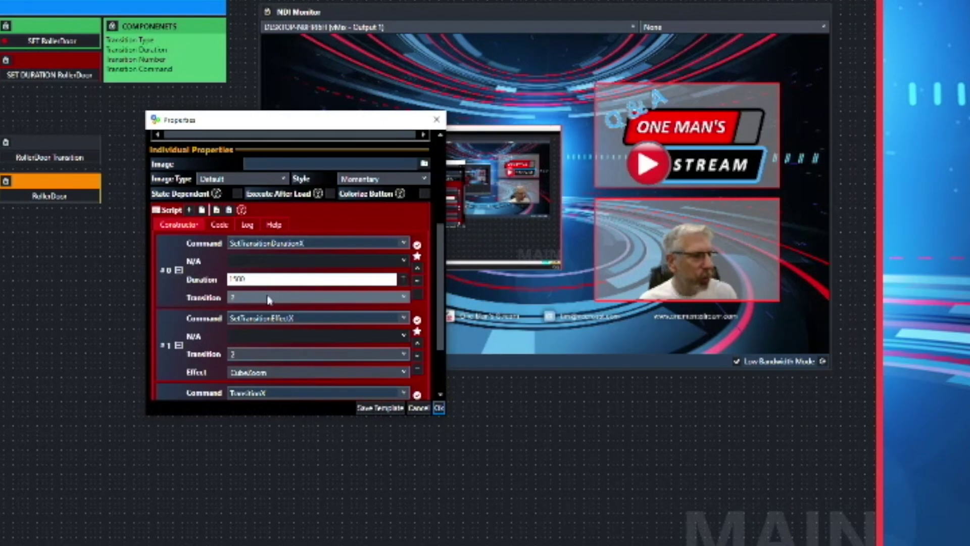
pyautogui.press('Delete')
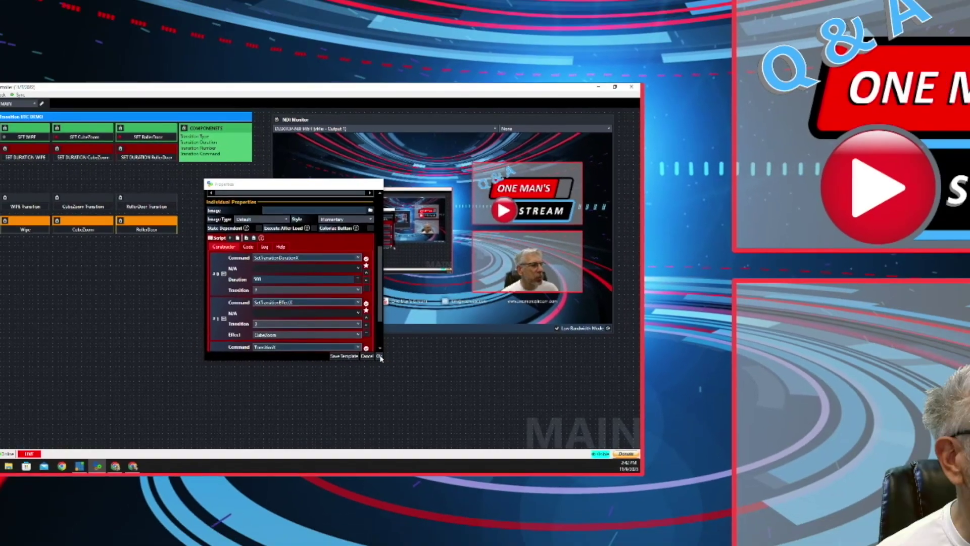
pyautogui.click(439, 408)
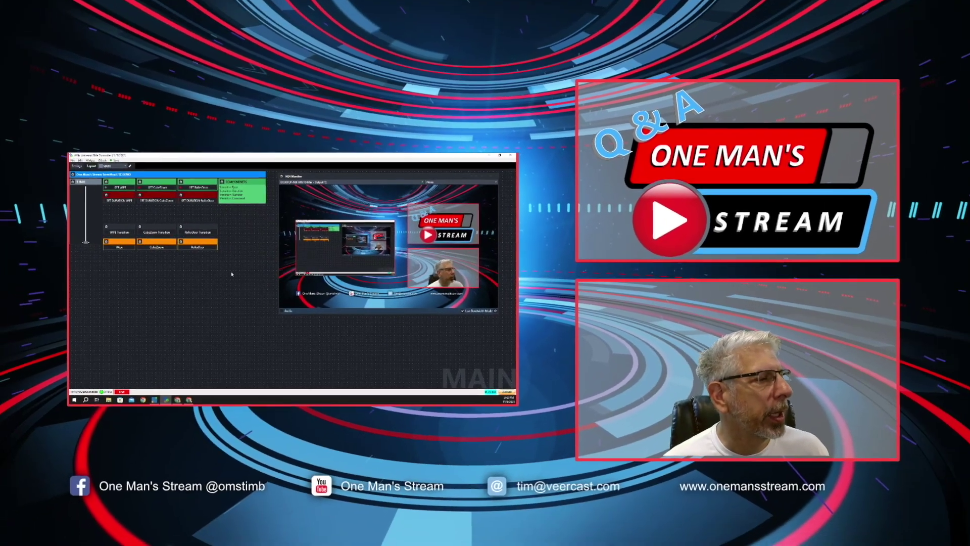
pyautogui.click(162, 248)
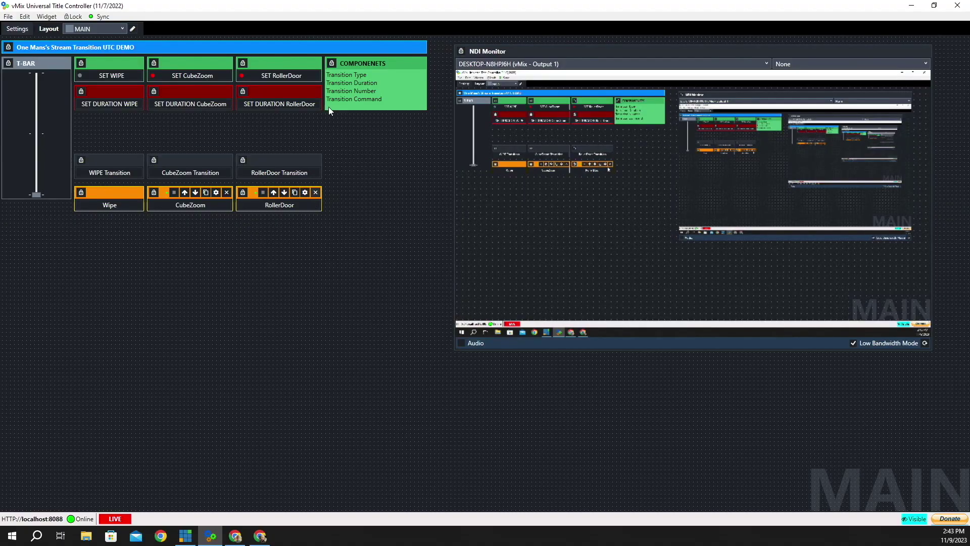
# - Examine the script command, transition number and available effects in the SET RollerDoor button's properties
pyautogui.moveTo(310, 66)
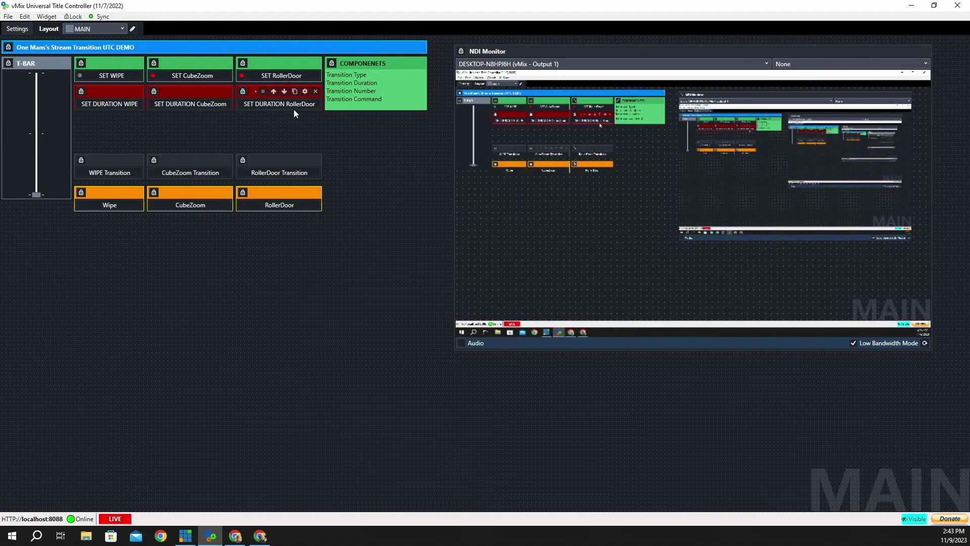
pyautogui.click(304, 63)
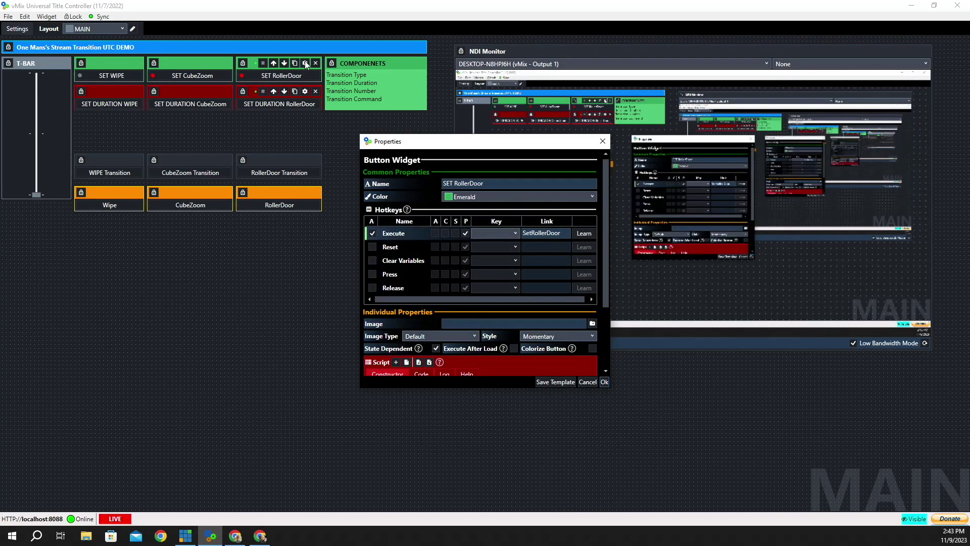
pyautogui.scroll(-3, 458, 197)
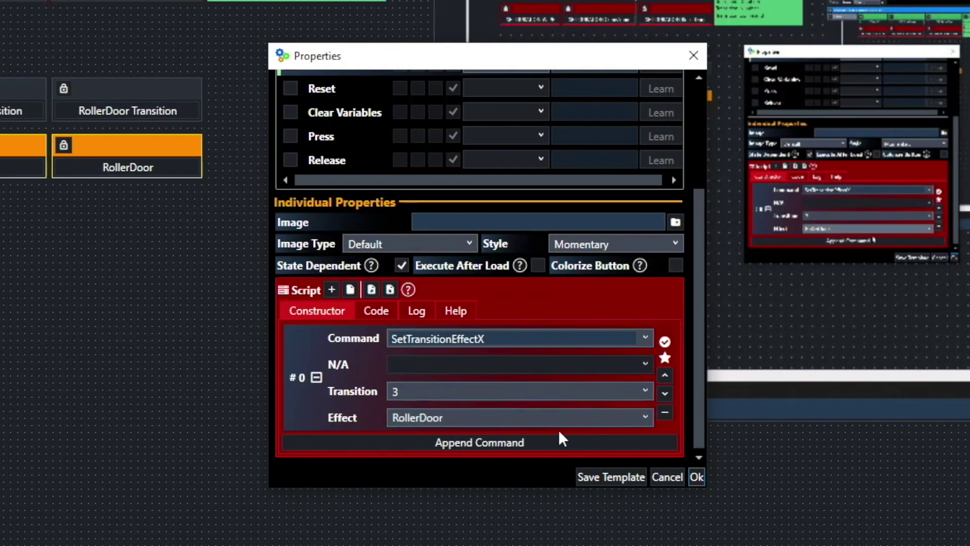
pyautogui.click(646, 413)
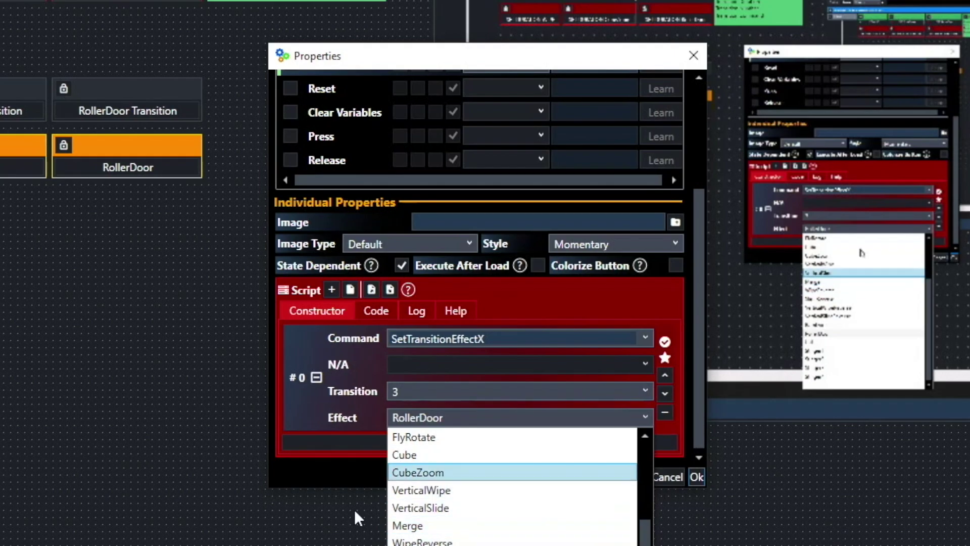
pyautogui.click(707, 310)
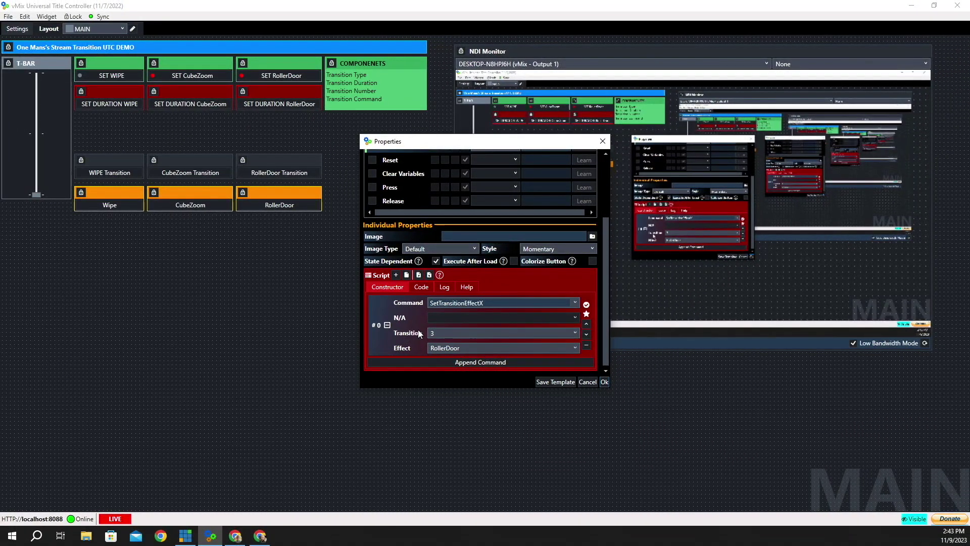
pyautogui.click(605, 382)
# - Check the script command, duration and transition number of the SET DURATION RollerDoor button, and execute the RollerDoor Transition button
pyautogui.click(306, 91)
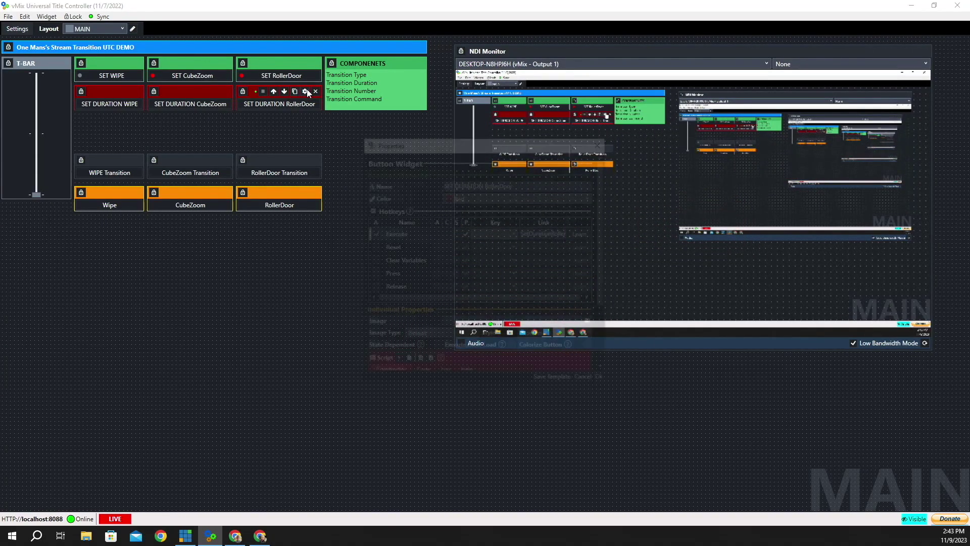
pyautogui.scroll(-3, 465, 225)
pyautogui.scroll(-1, 466, 220)
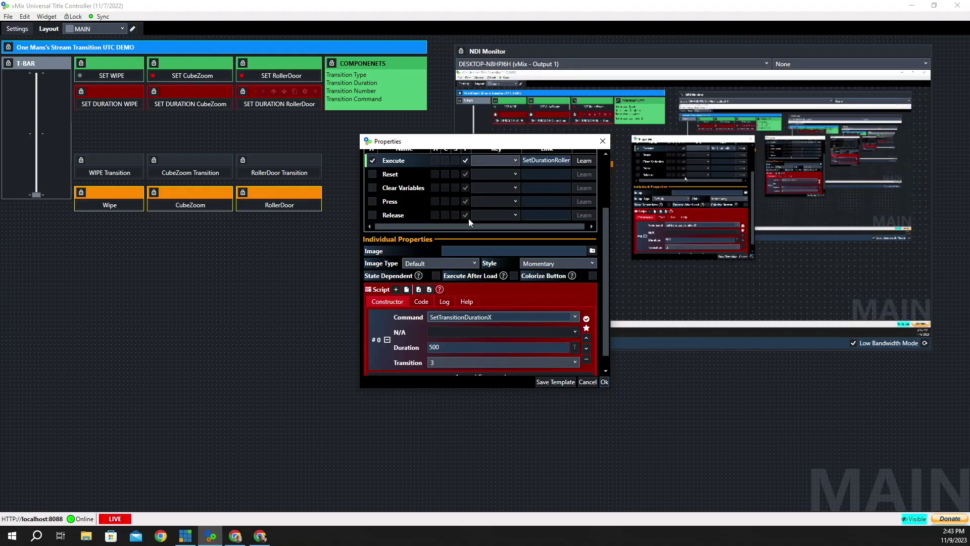
pyautogui.scroll(-1, 469, 218)
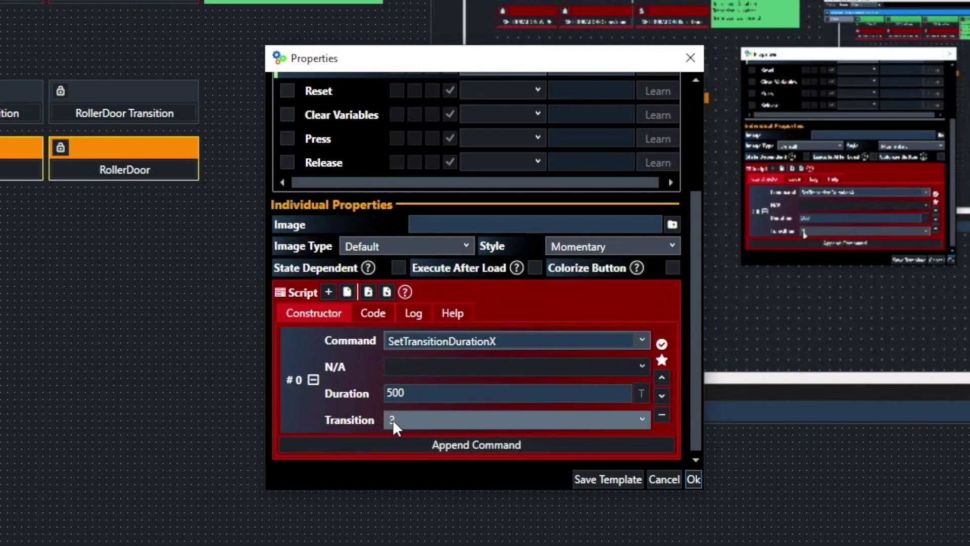
pyautogui.click(697, 480)
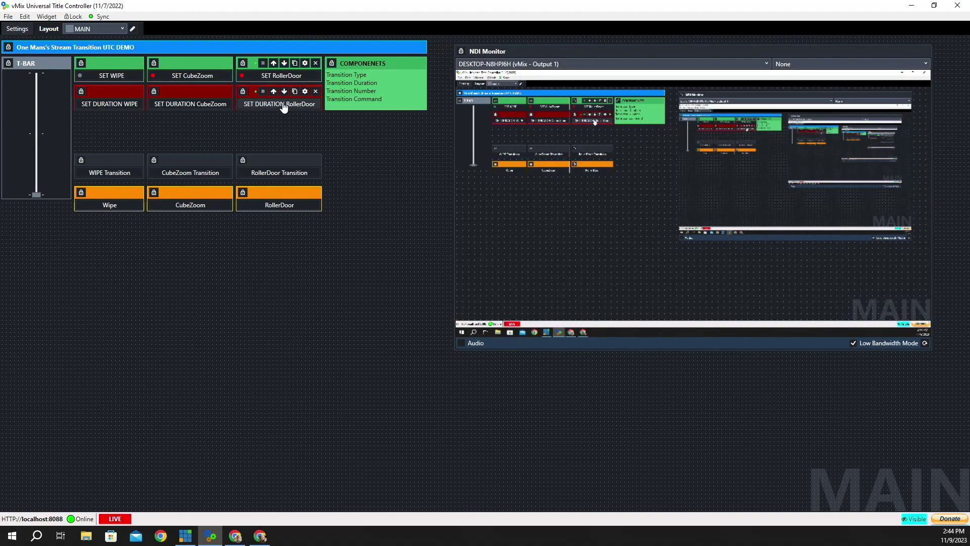
pyautogui.click(282, 173)
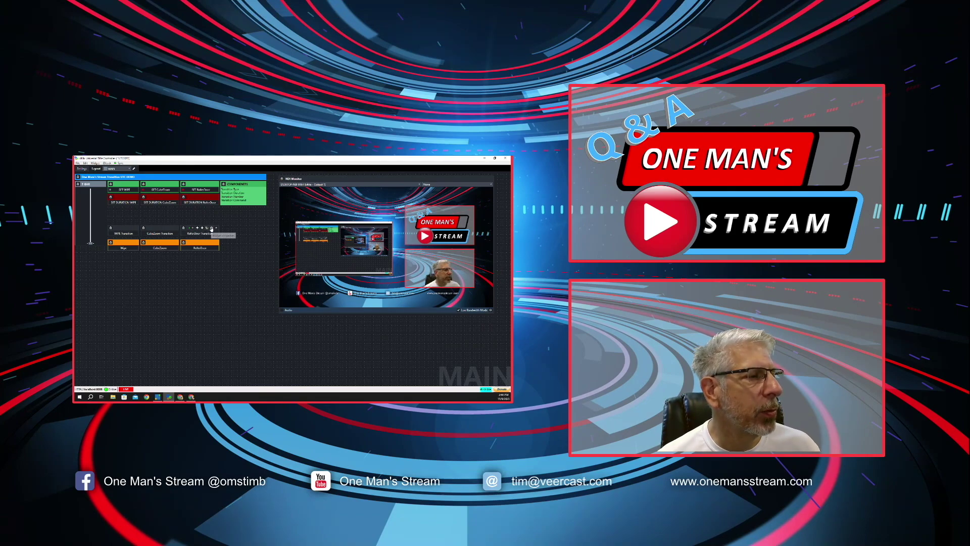
# - Inspect the link name assigned to the Execute hotkey of the SET RollerDoor button
pyautogui.click(212, 183)
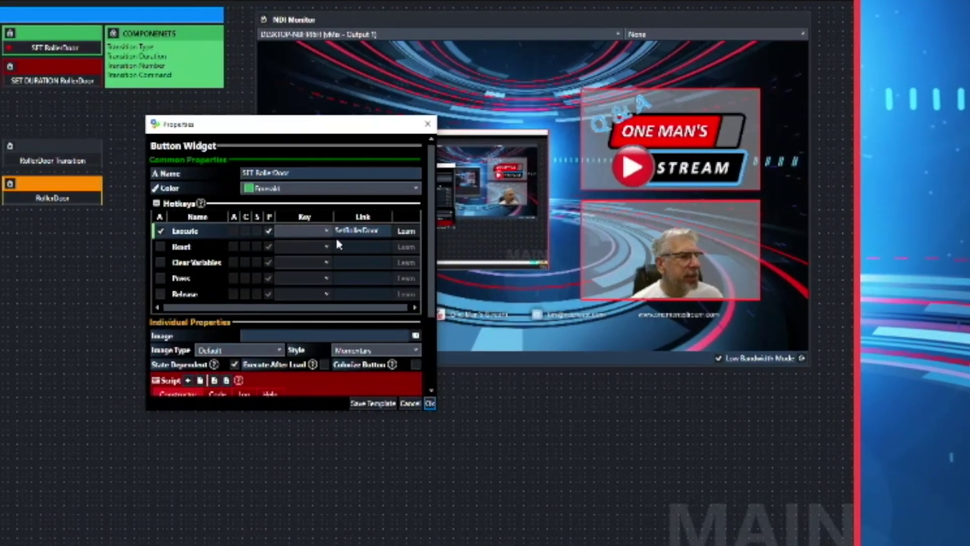
pyautogui.click(339, 236)
pyautogui.click(430, 403)
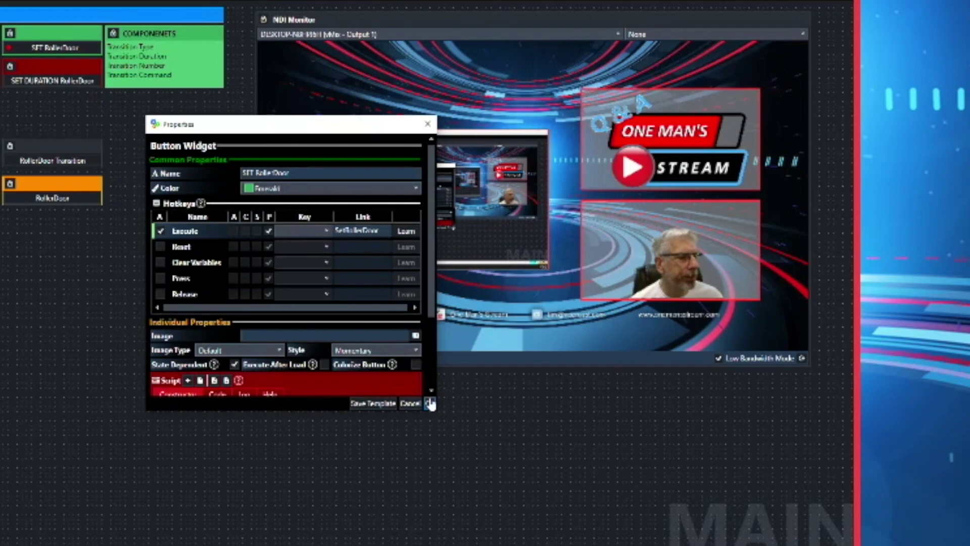
# - Inspect the Execute hotkey's link name in the SET DURATION RollerDoor button's properties
pyautogui.moveTo(82, 65)
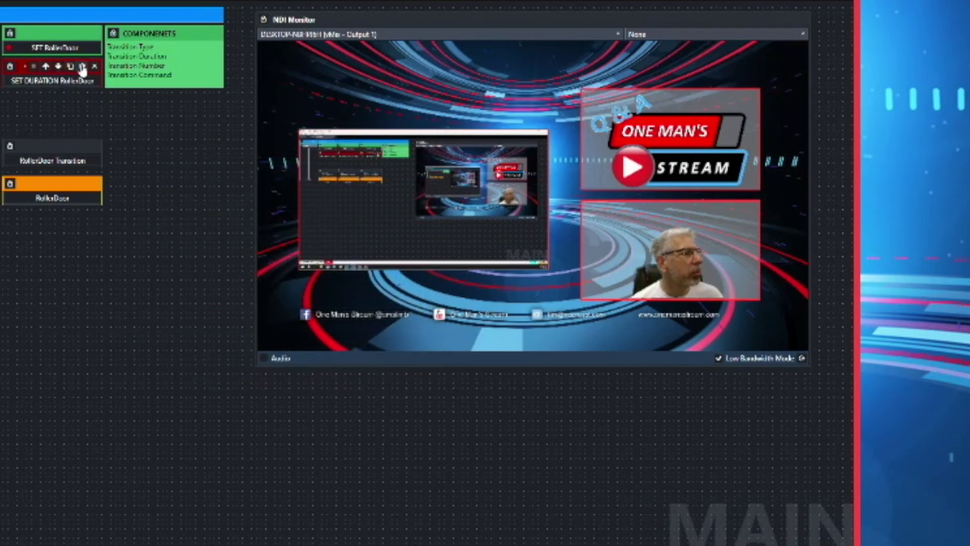
pyautogui.click(83, 67)
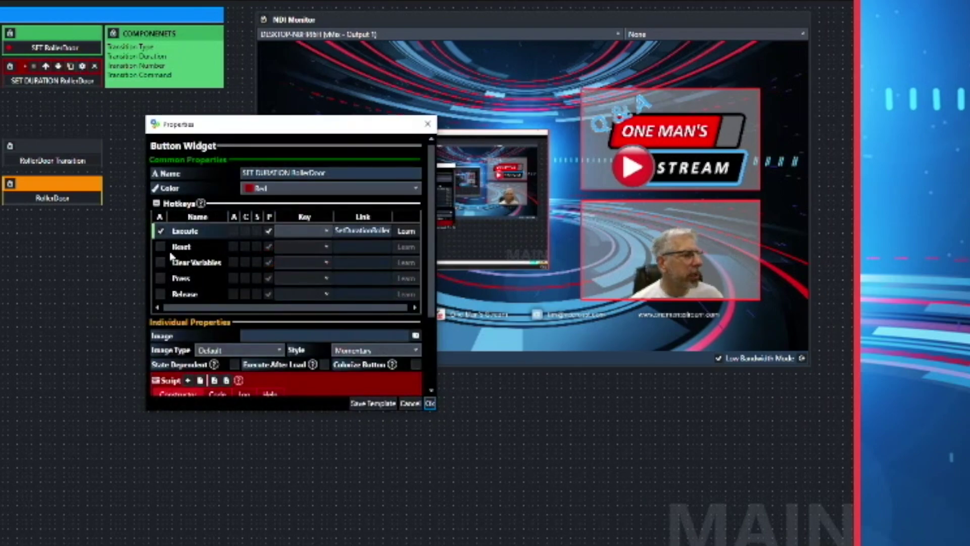
pyautogui.click(337, 231)
pyautogui.click(410, 242)
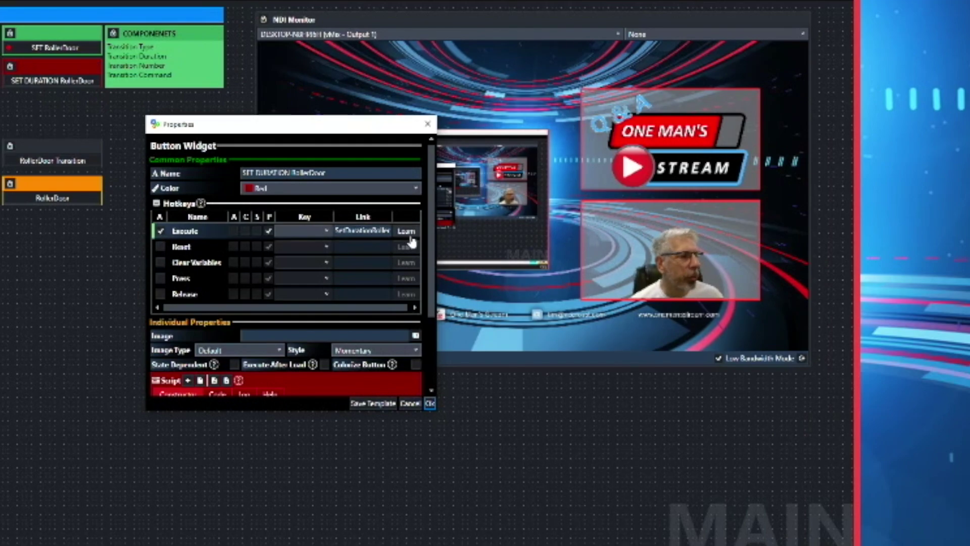
pyautogui.click(430, 406)
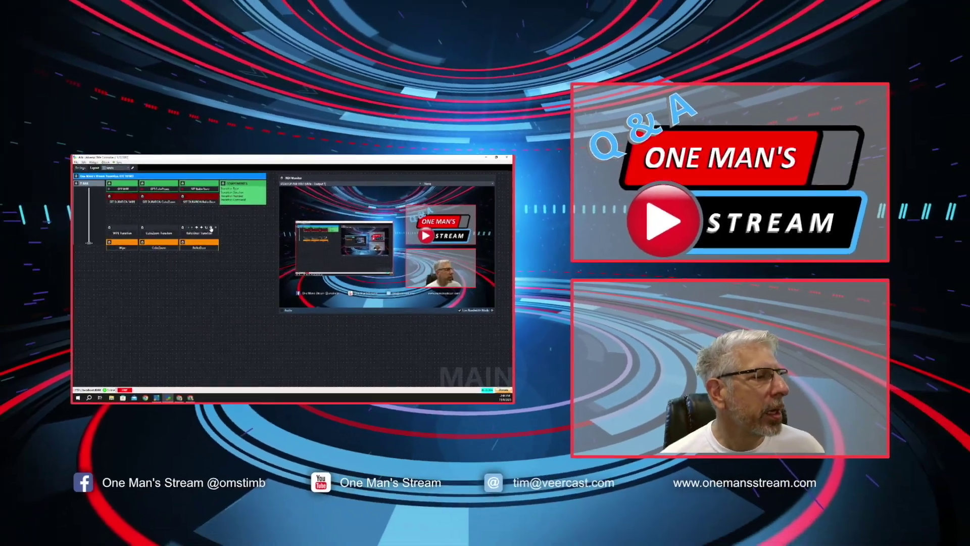
# - Review the ExecLink and TransitionX commands in the RollerDoor Transition button's script, and execute the button
pyautogui.click(83, 145)
pyautogui.scroll(-5, 315, 269)
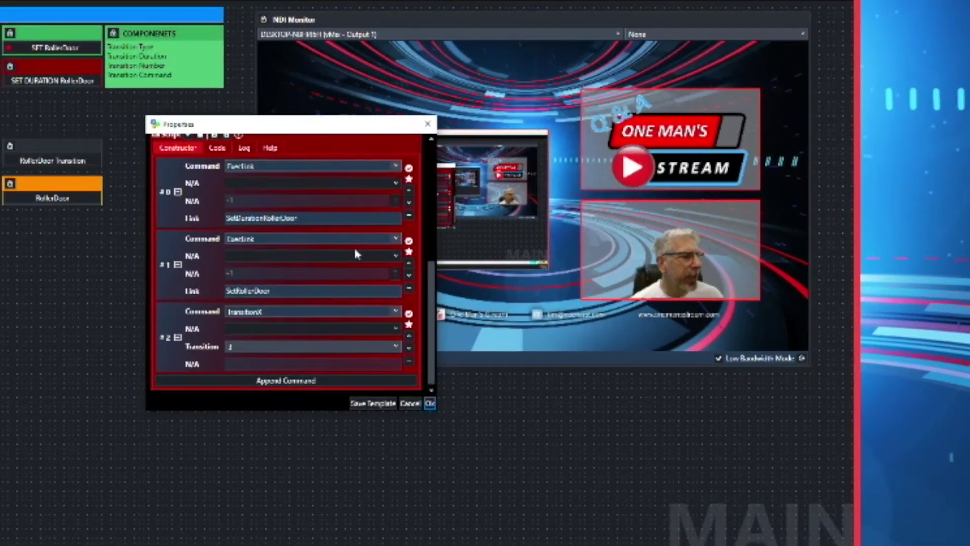
pyautogui.scroll(1, 347, 253)
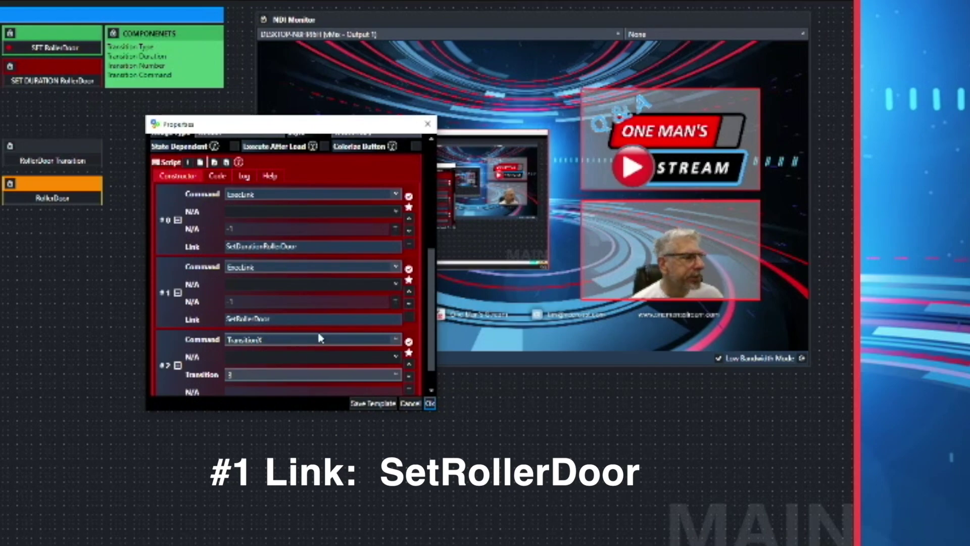
pyautogui.scroll(-1, 319, 338)
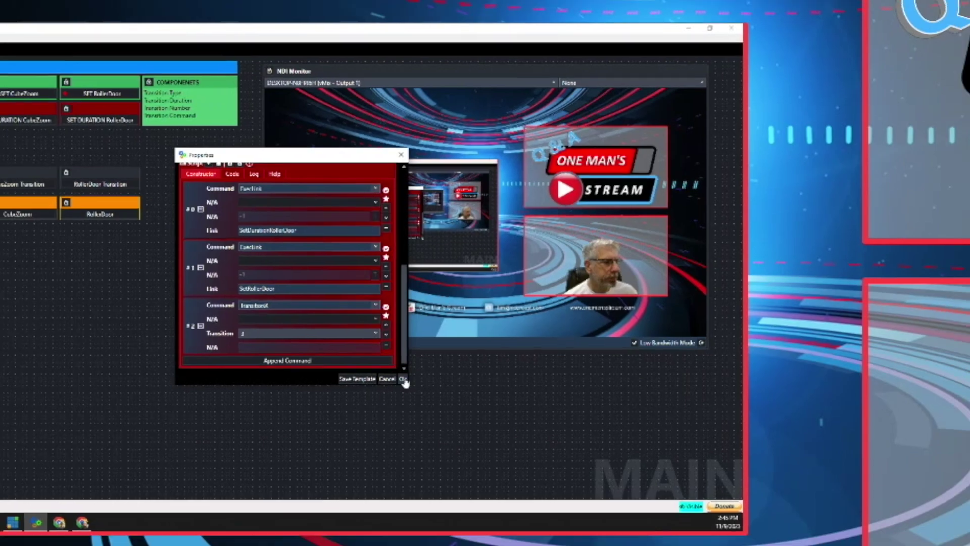
pyautogui.click(429, 403)
pyautogui.click(204, 238)
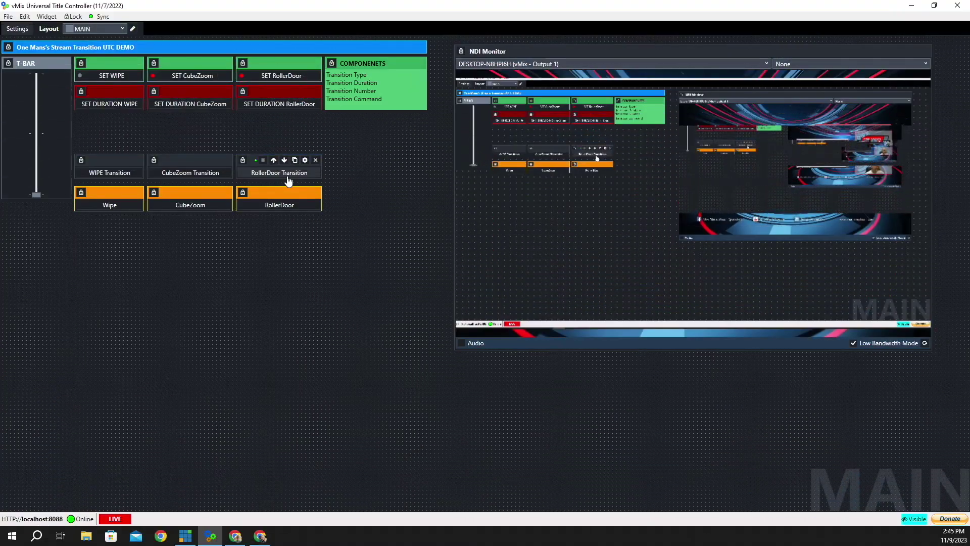
# - Execute the orange RollerDoor button and examine the duration, effect and transition number in its script commands
pyautogui.click(278, 208)
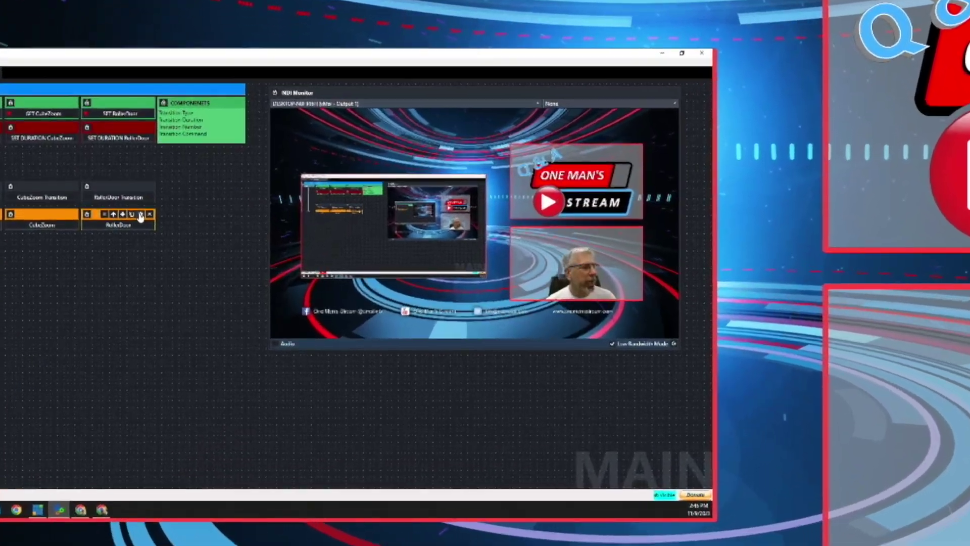
pyautogui.click(140, 215)
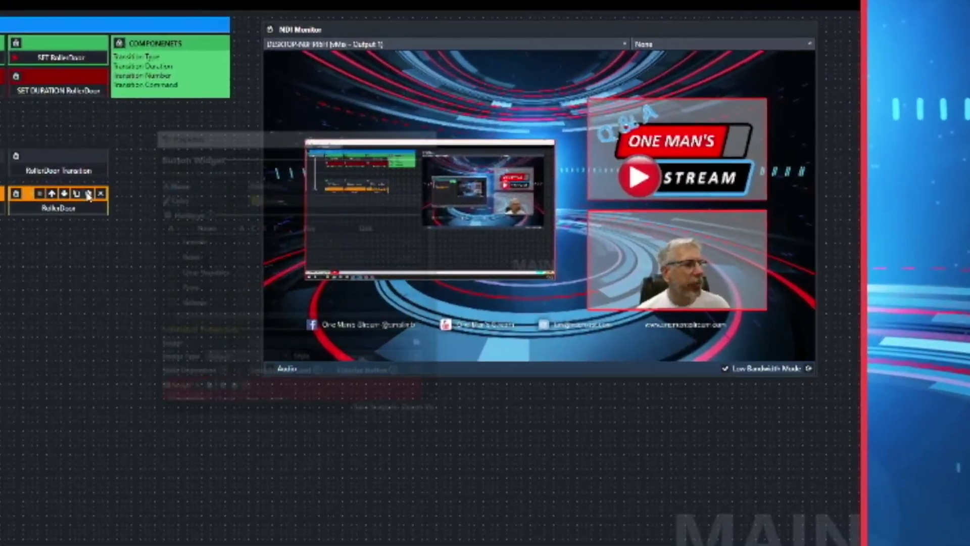
pyautogui.scroll(-3, 346, 241)
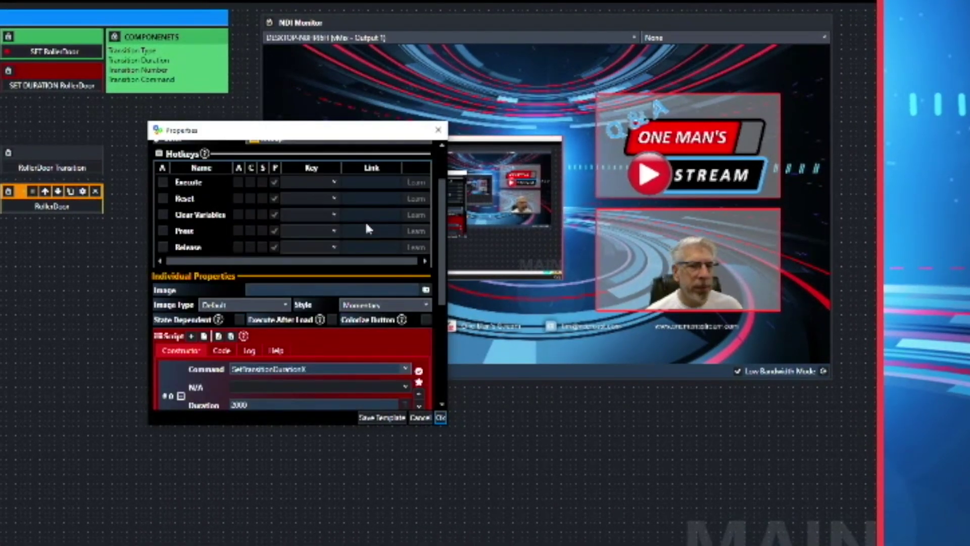
pyautogui.scroll(2, 367, 228)
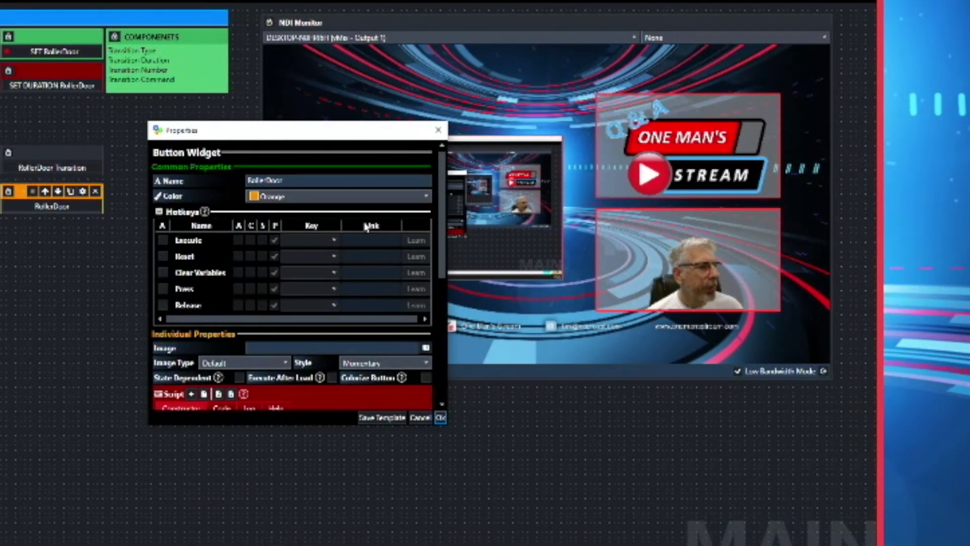
pyautogui.scroll(-3, 371, 225)
pyautogui.scroll(-1, 374, 226)
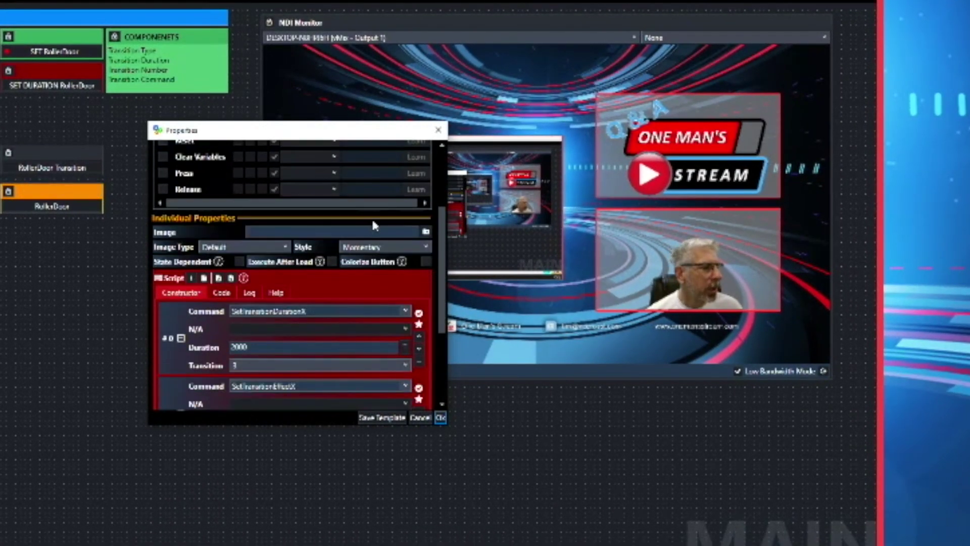
pyautogui.scroll(-3, 374, 226)
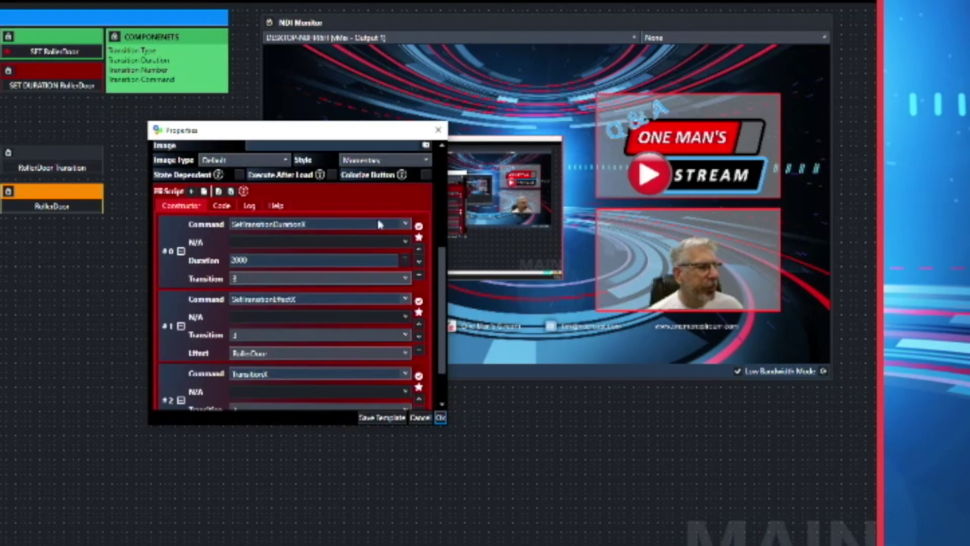
pyautogui.scroll(-1, 380, 224)
pyautogui.scroll(-1, 384, 210)
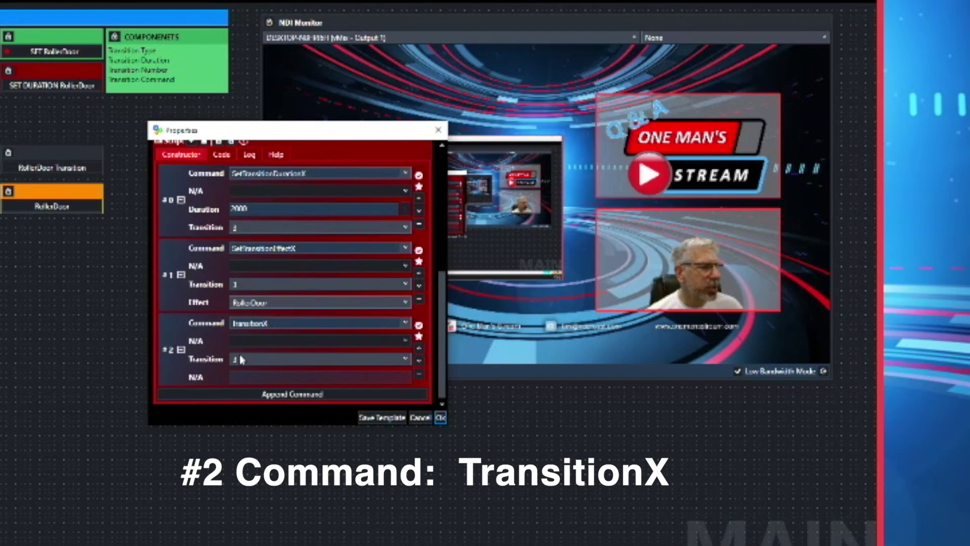
pyautogui.click(440, 418)
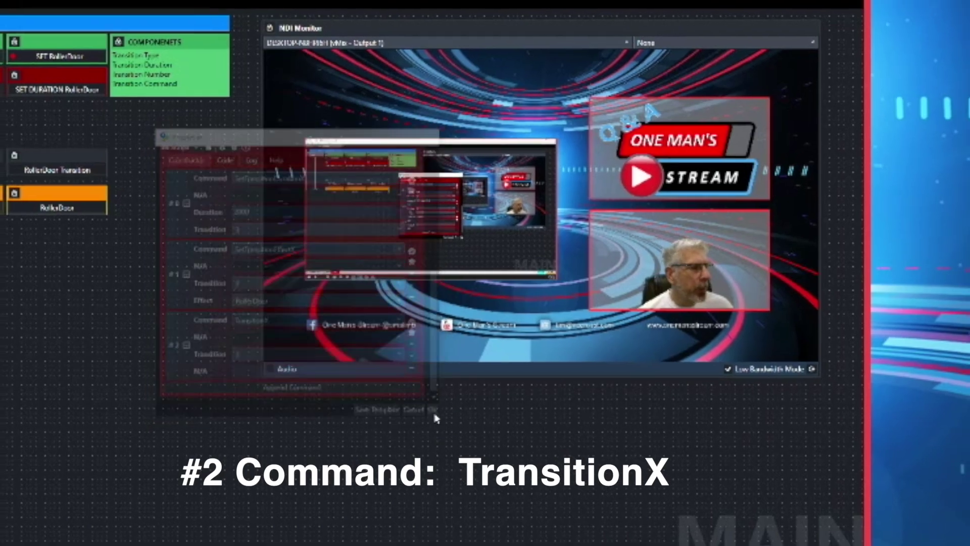